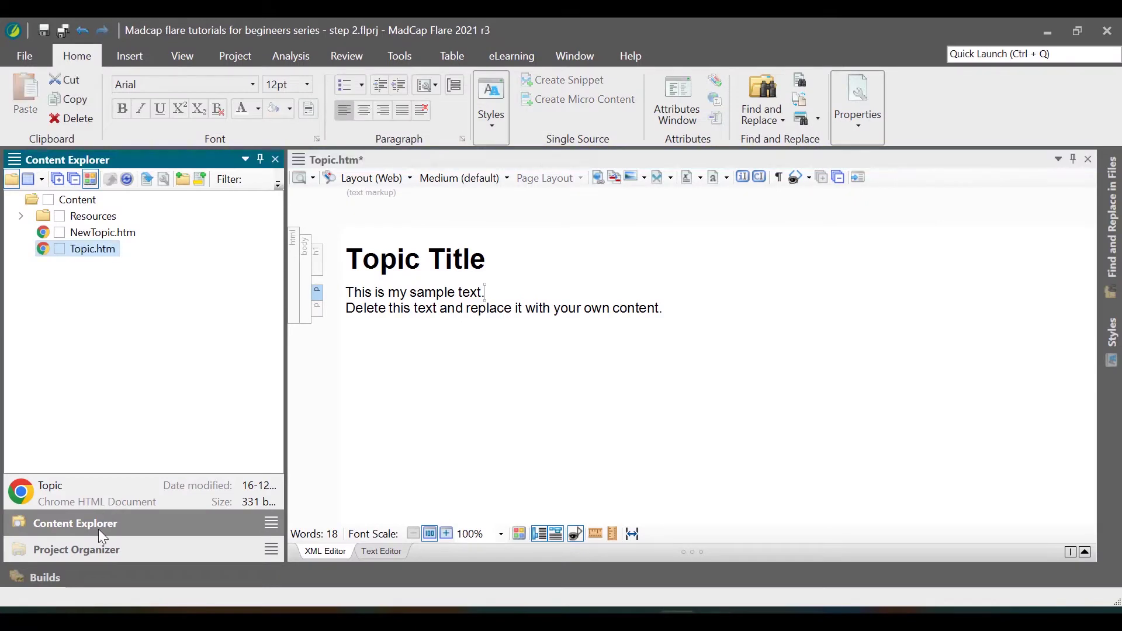
# Open NewTopic.htm, add a second paragraph 'This is my sample text.' and save
pyautogui.doubleClick(88, 233)
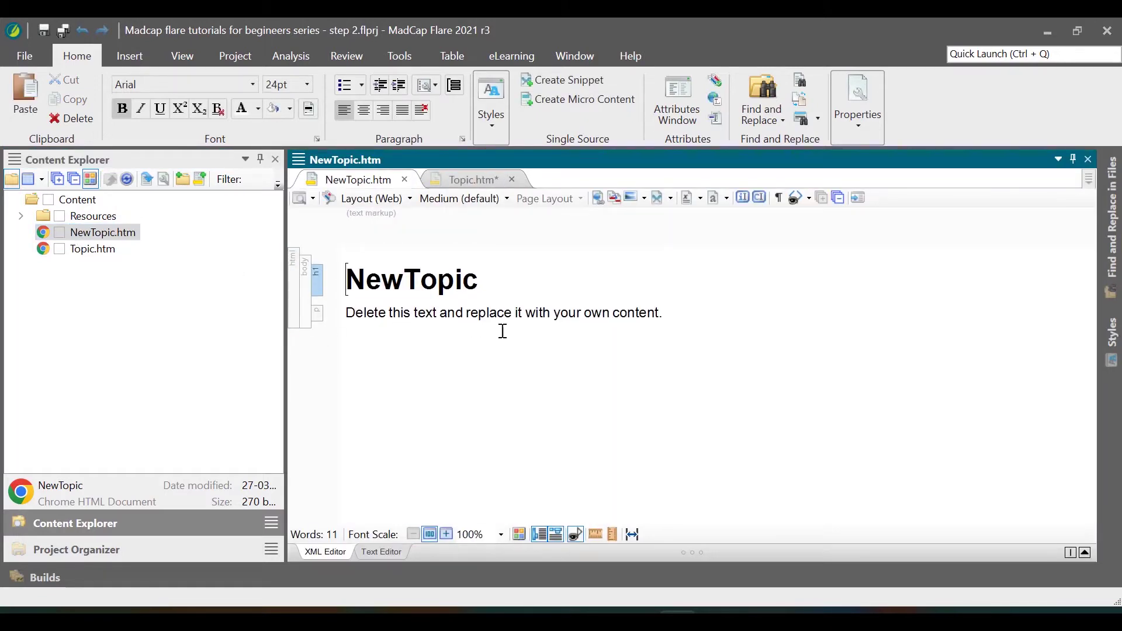
pyautogui.click(674, 311)
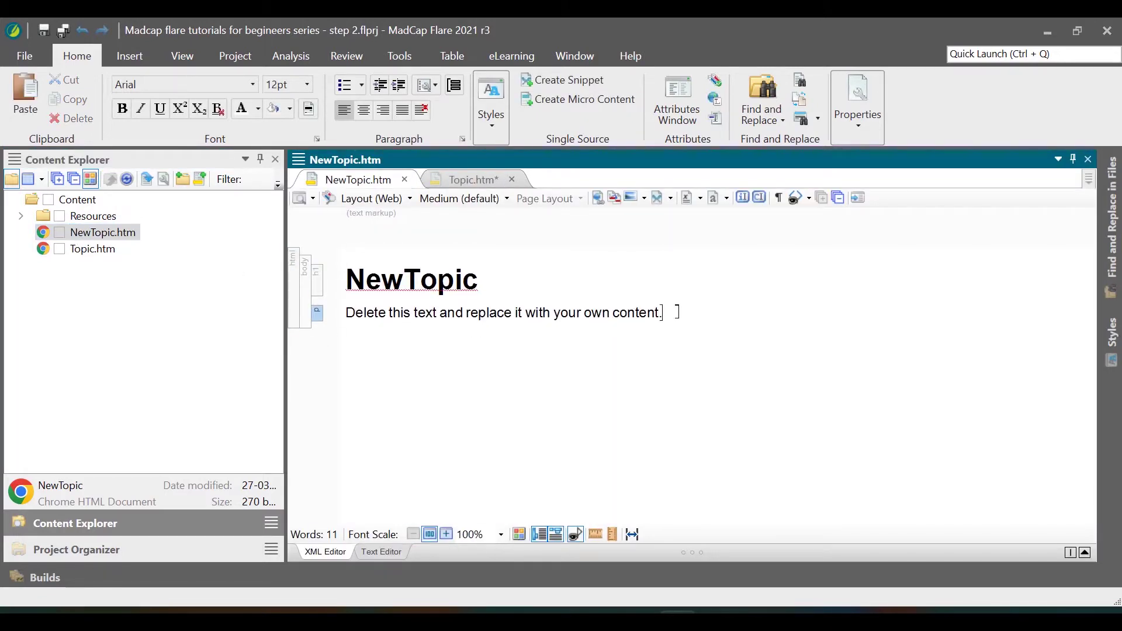
pyautogui.press('Return')
pyautogui.write('T')
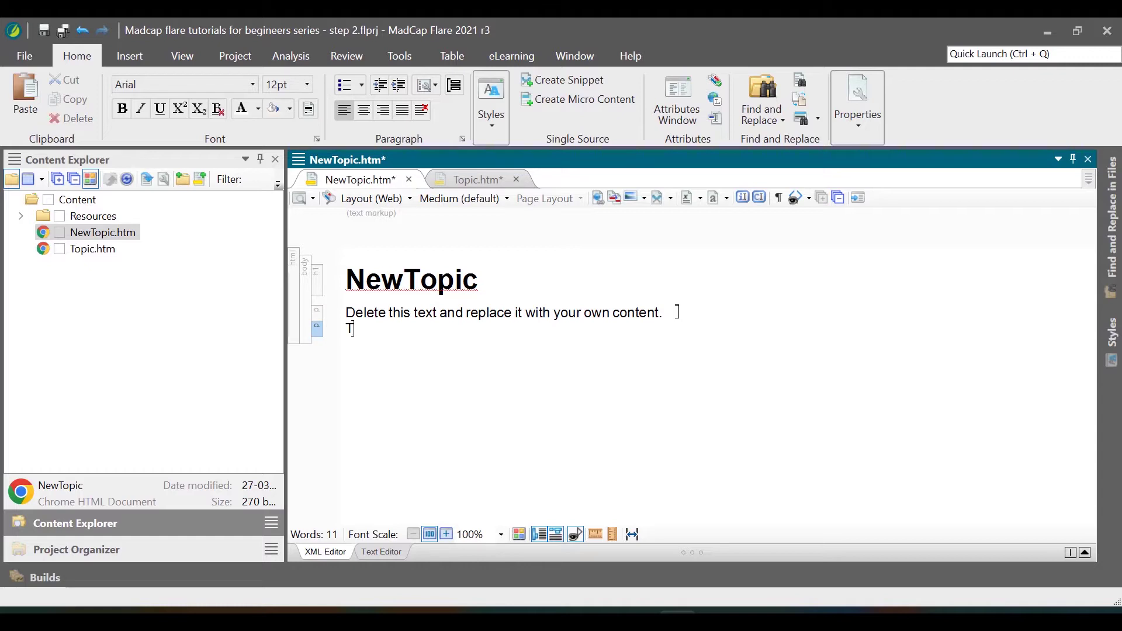
pyautogui.write('his is my sample text.')
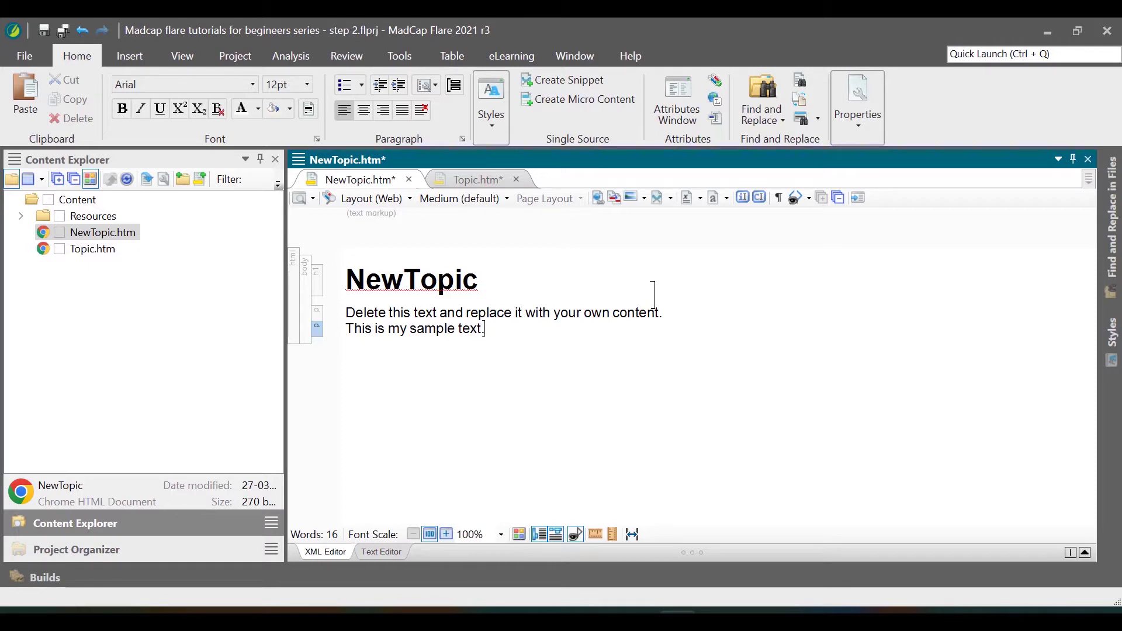
pyautogui.hotkey('ctrl', 's')
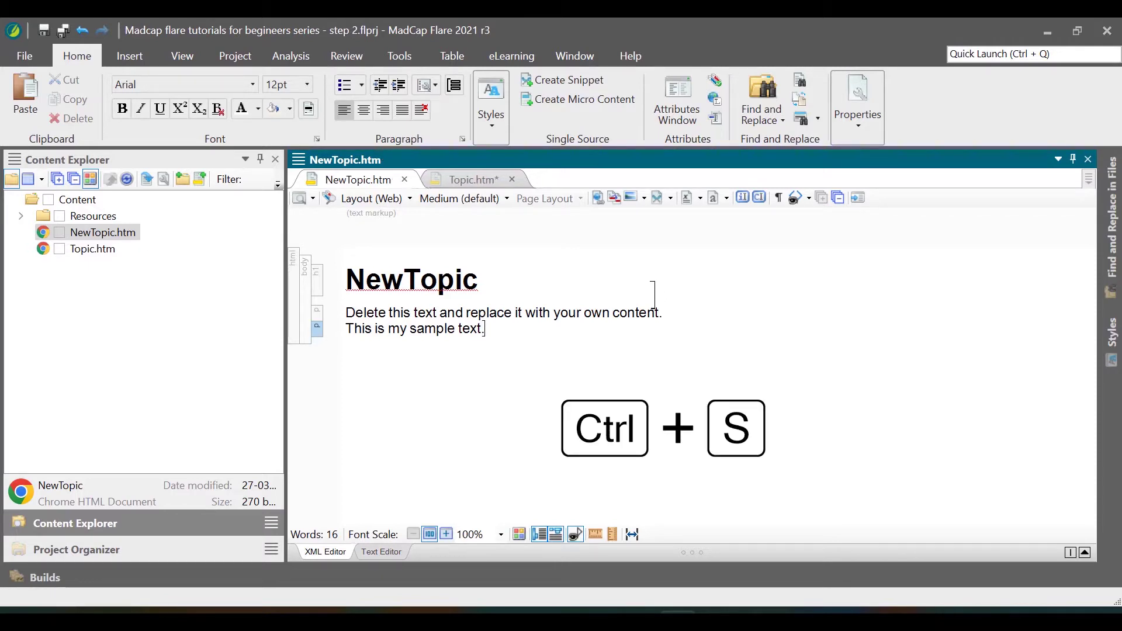
pyautogui.write('This')
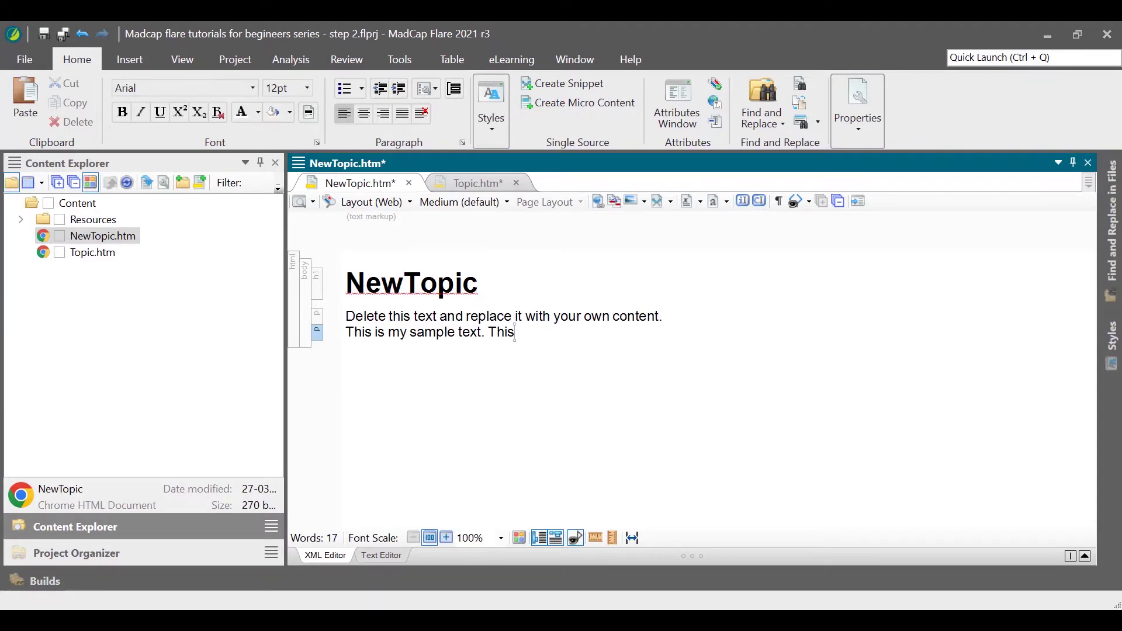
# Save all open documents with File > Save > Save All
pyautogui.click(25, 59)
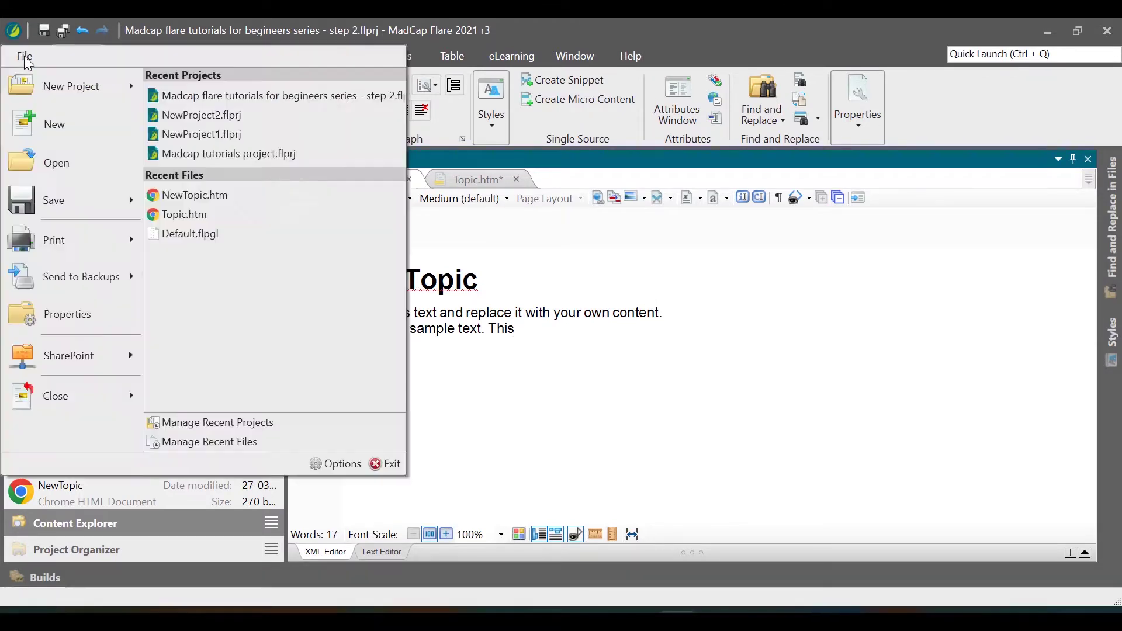
pyautogui.moveTo(64, 200)
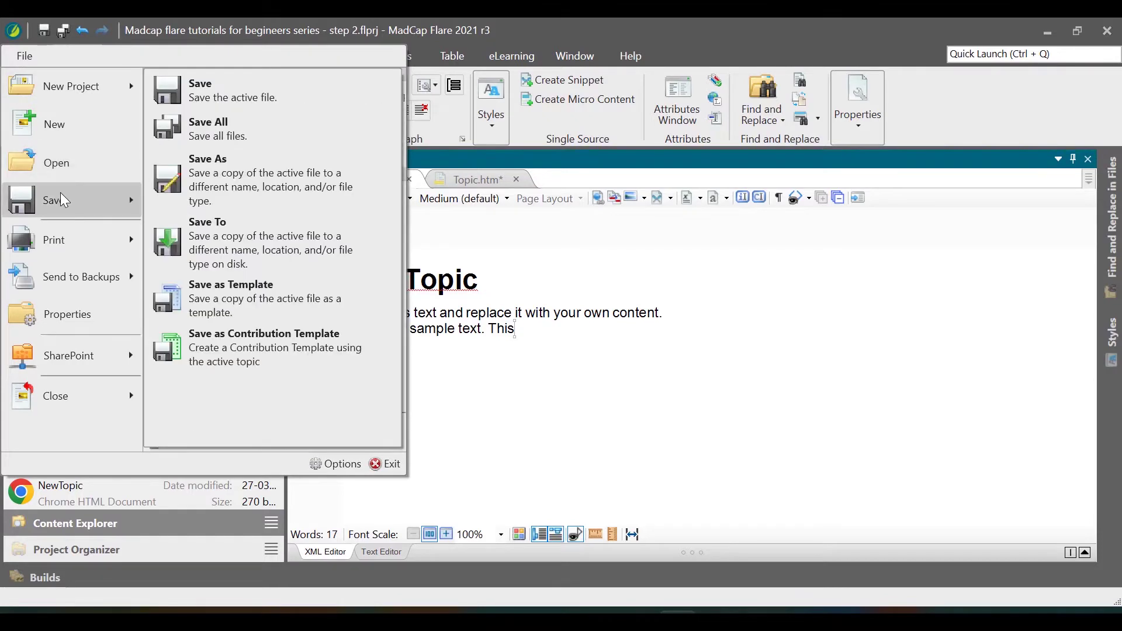
pyautogui.click(208, 143)
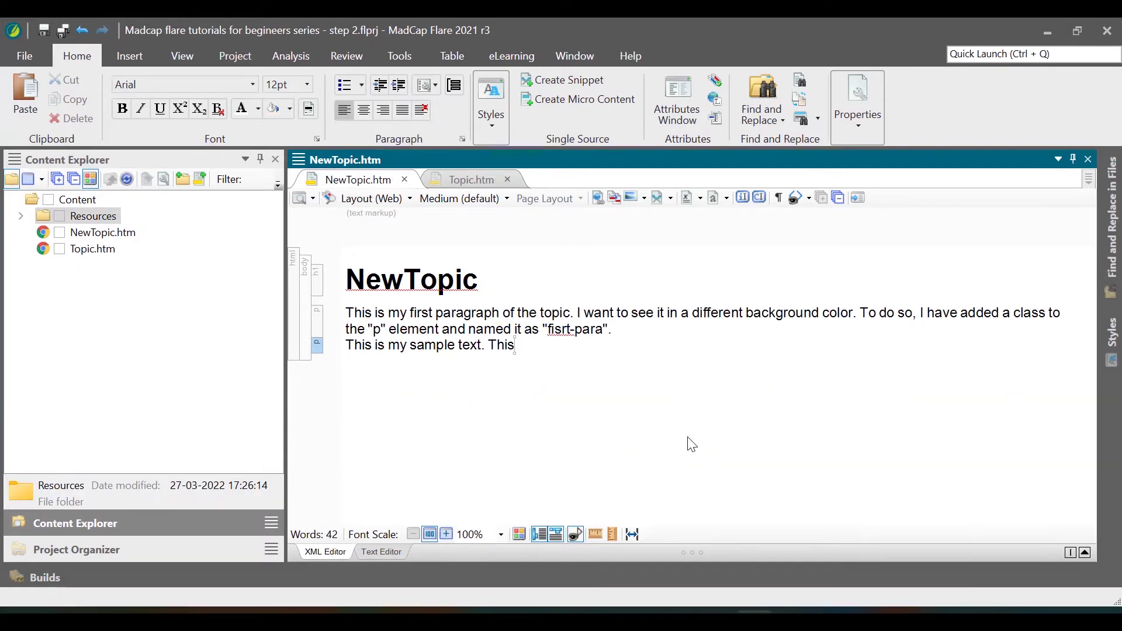
# Expand Resources > Stylesheets in Content Explorer and select Styles.css
pyautogui.click(132, 525)
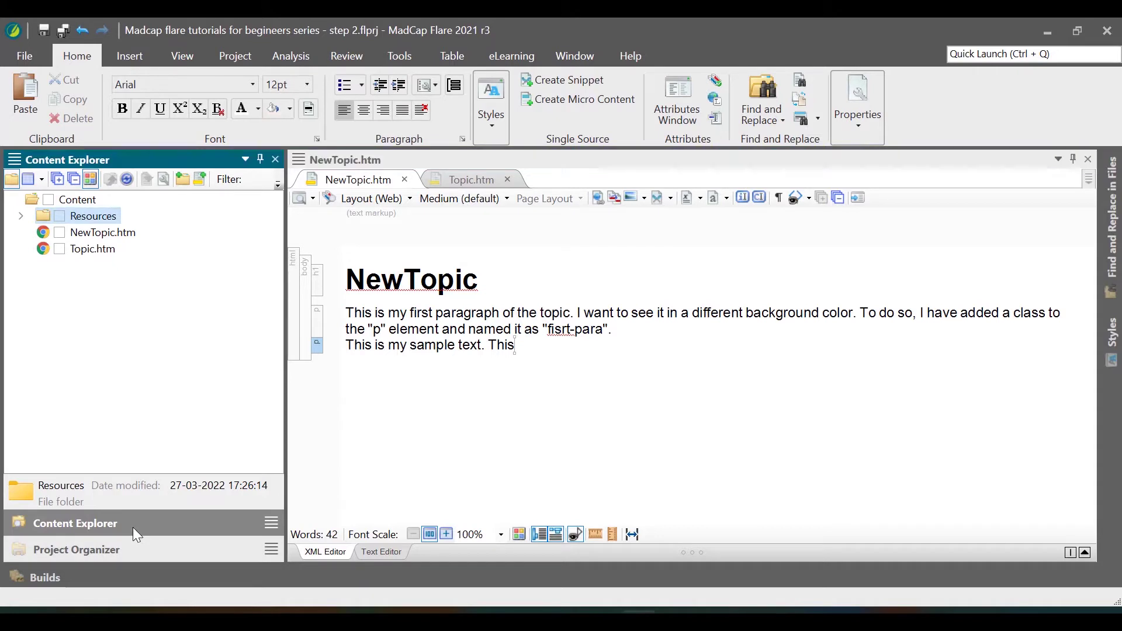
pyautogui.click(21, 215)
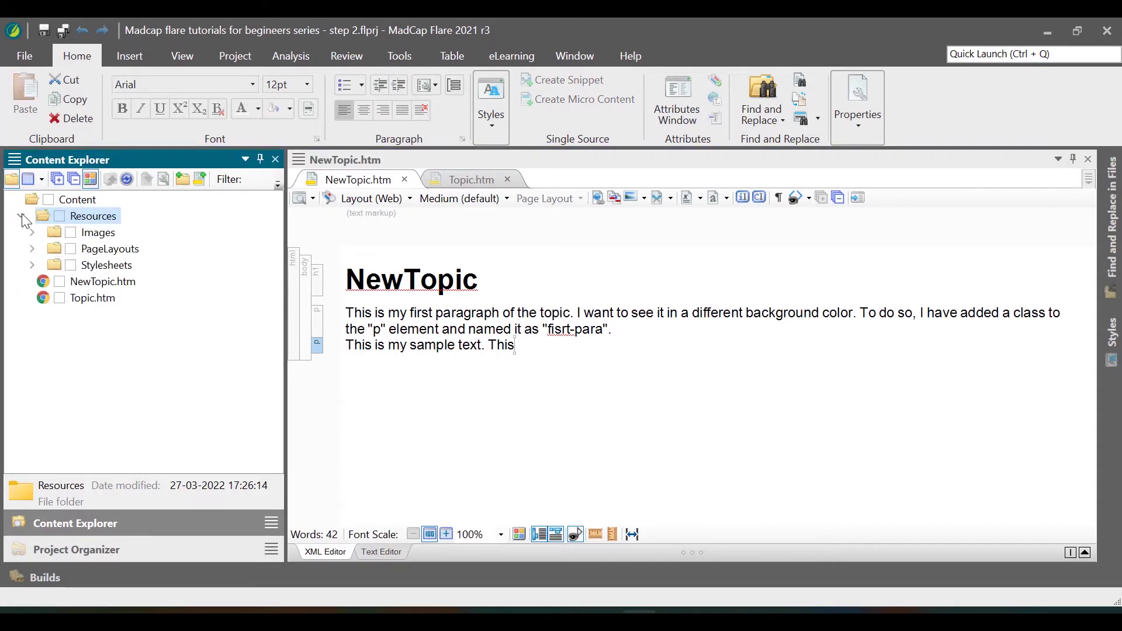
pyautogui.click(31, 266)
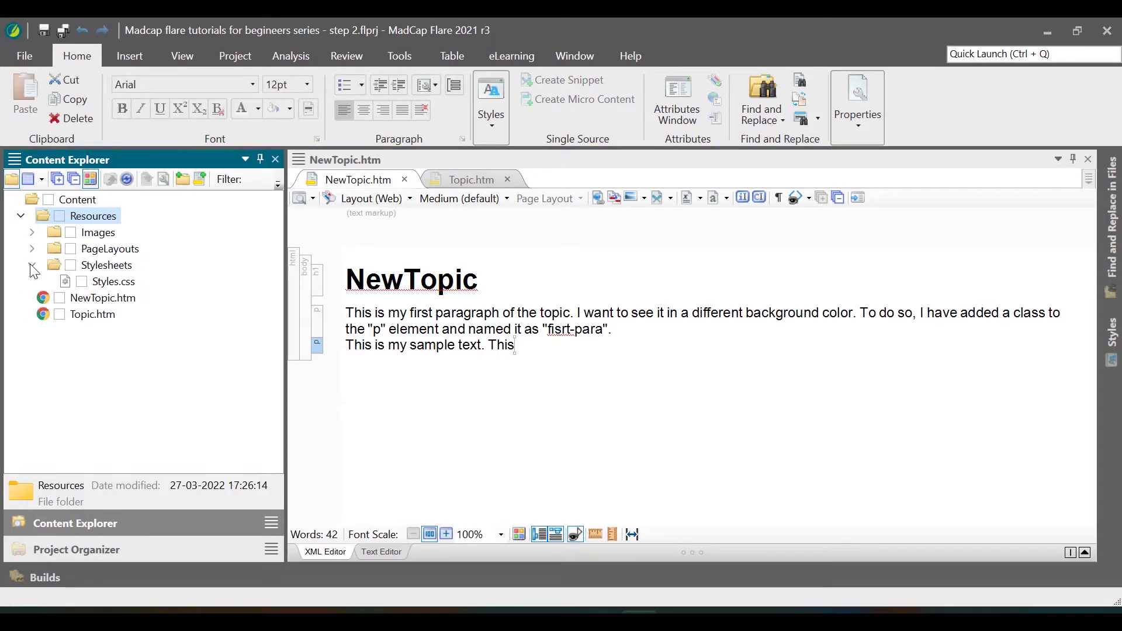
pyautogui.click(135, 285)
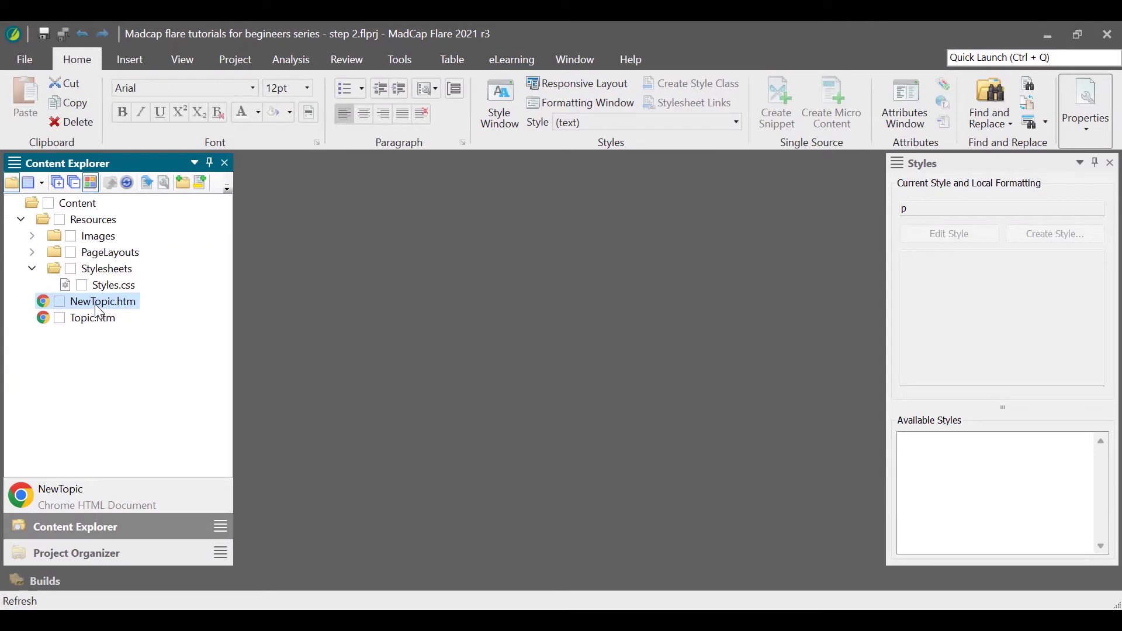
# Reopen NewTopic.htm and apply the p.fisrt-para style to its first paragraph
pyautogui.doubleClick(97, 307)
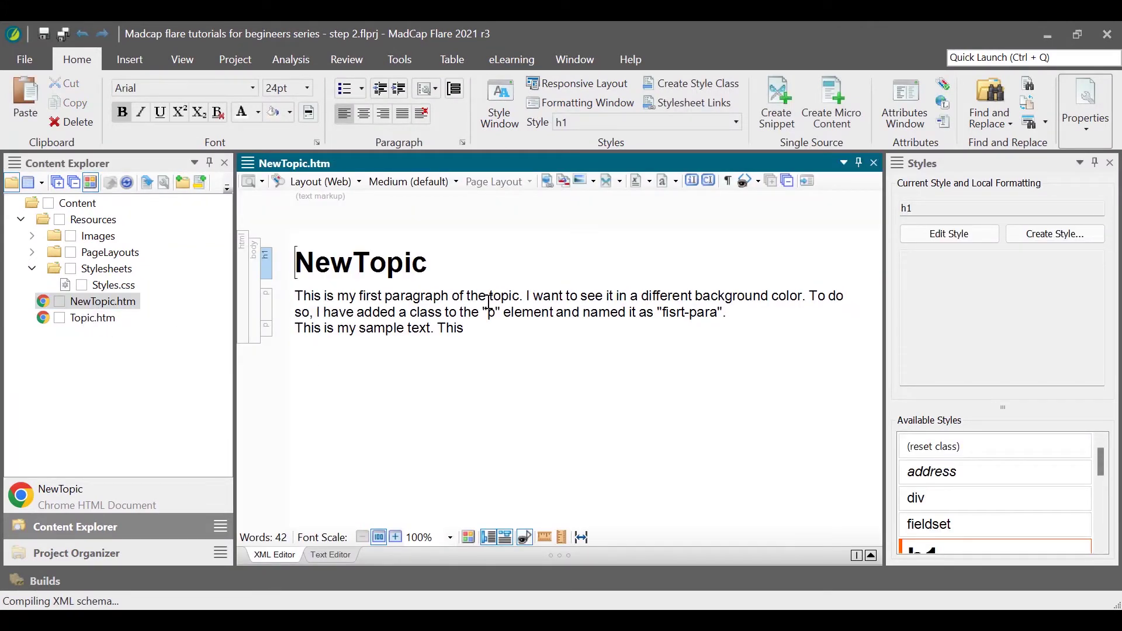
pyautogui.click(734, 319)
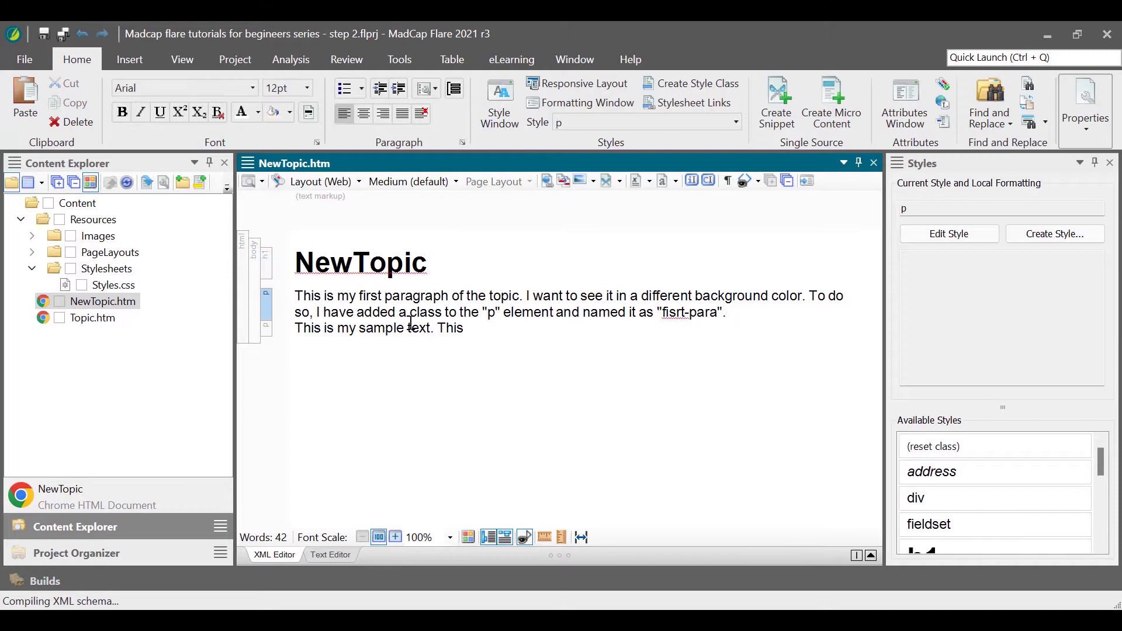
pyautogui.scroll(-3, 973, 486)
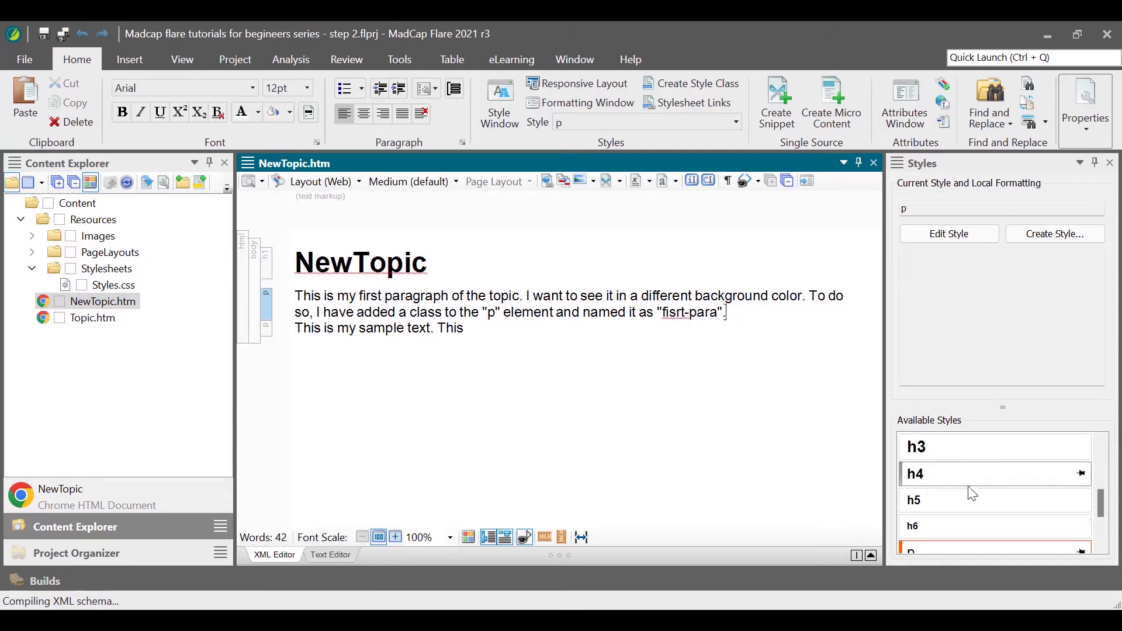
pyautogui.doubleClick(967, 504)
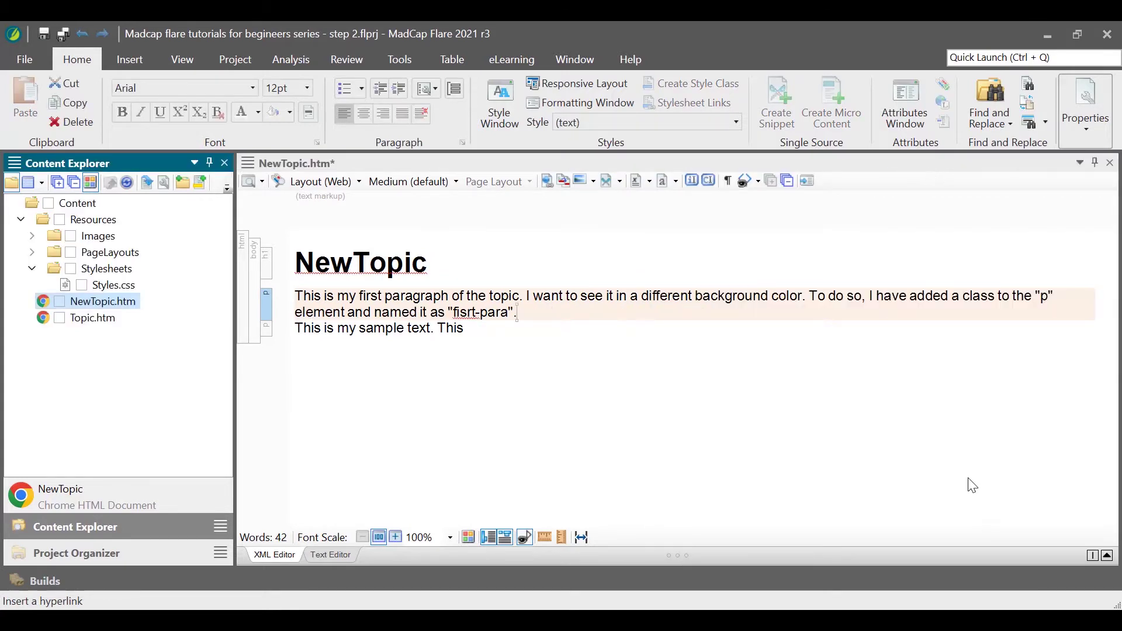
# Toggle the Styles window with F12 and reset the first paragraph to plain p
pyautogui.click(495, 107)
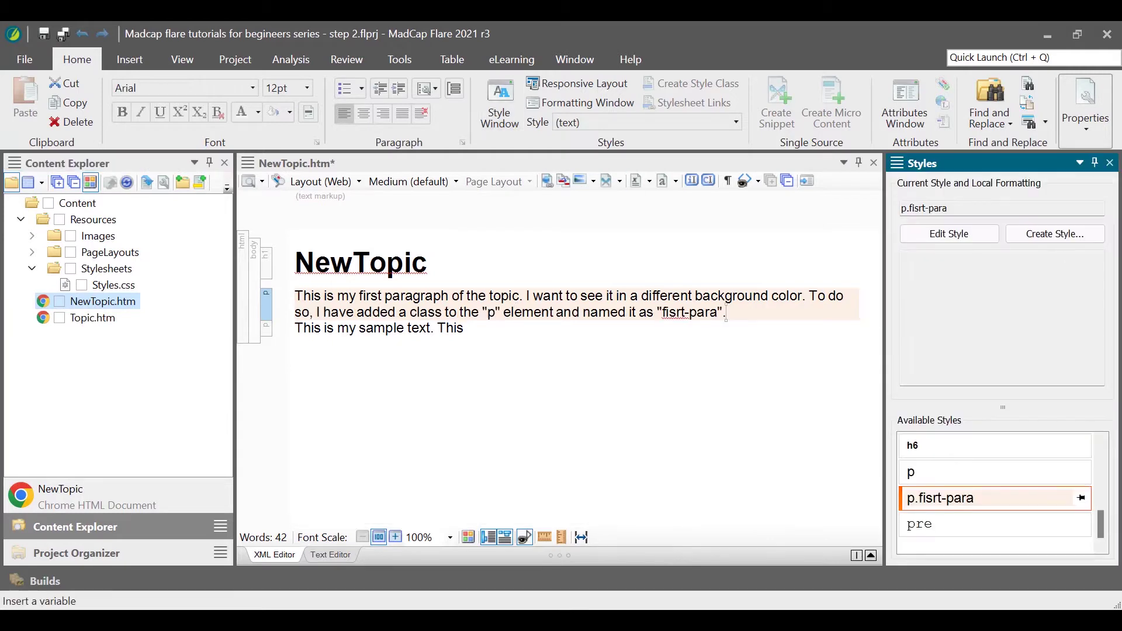
pyautogui.click(1111, 166)
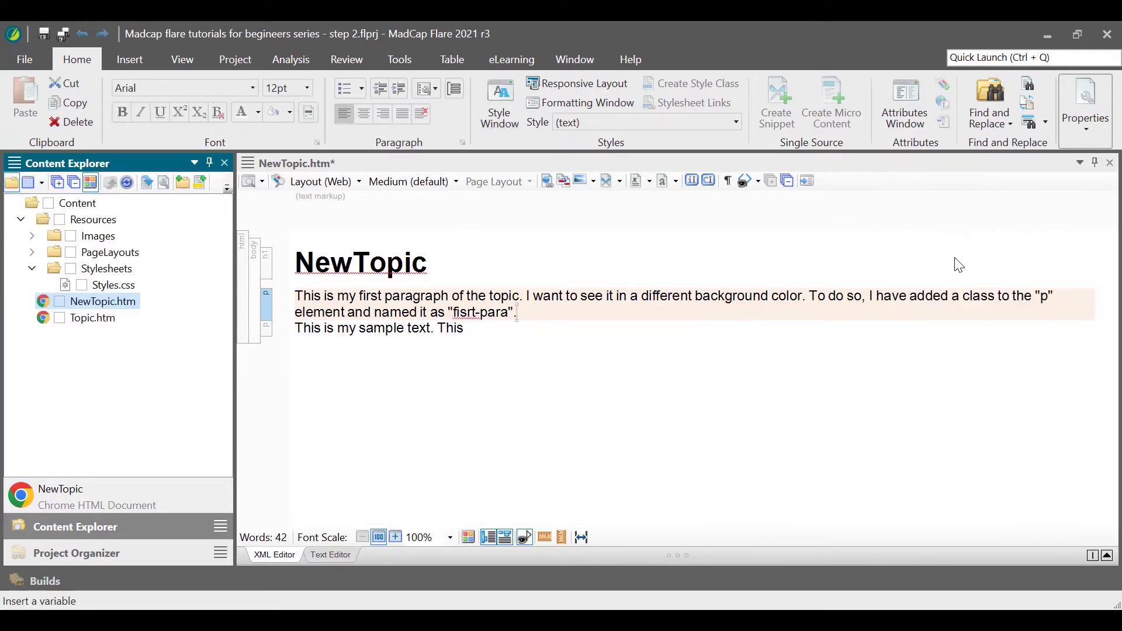
pyautogui.press('F12')
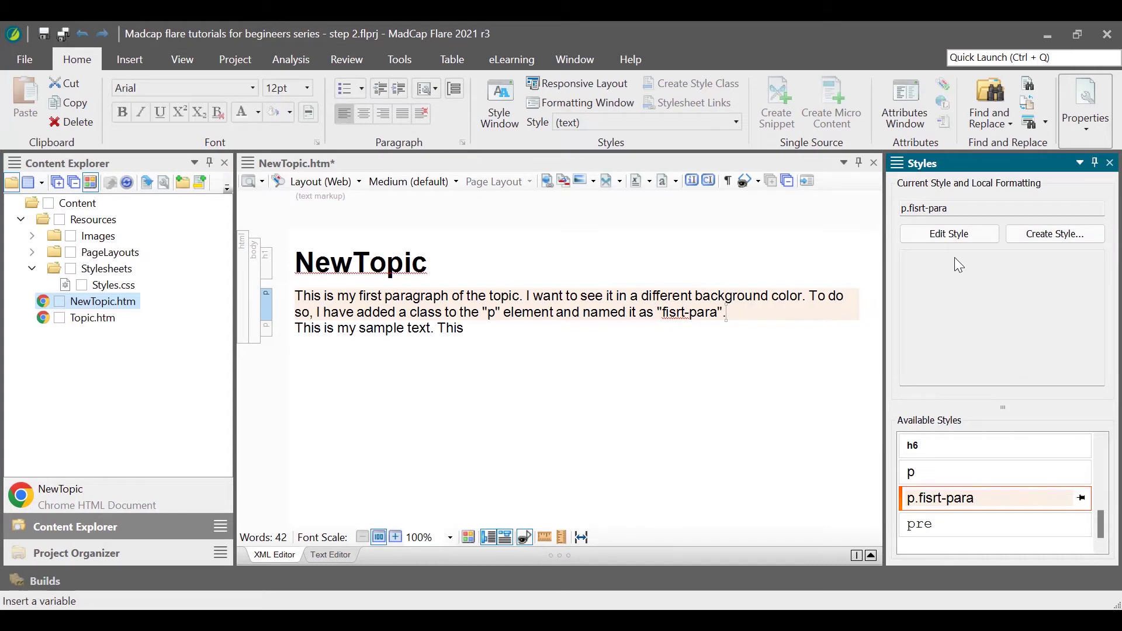
pyautogui.doubleClick(993, 472)
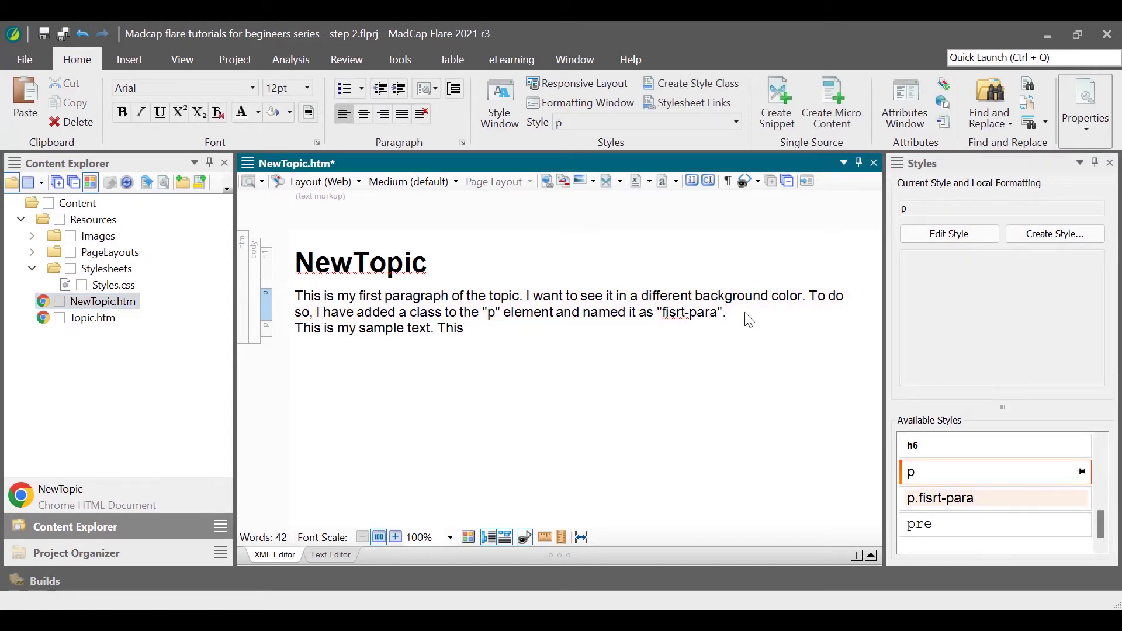
# Reapply p.fisrt-para to the first paragraph via the Style list and Ctrl+Shift+H picker
pyautogui.click(737, 123)
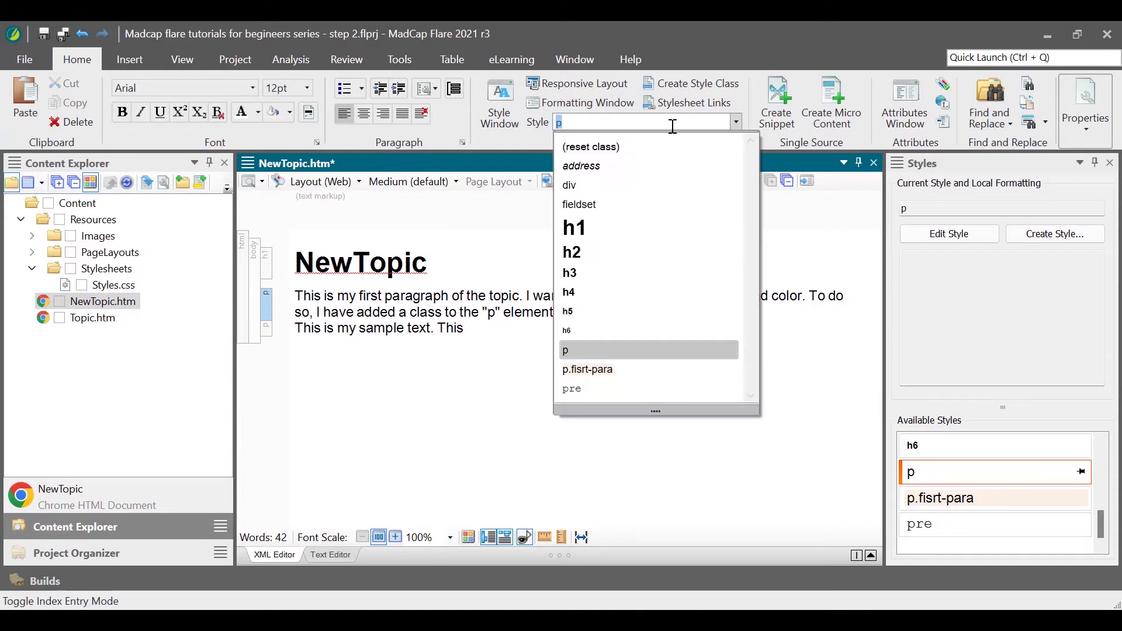
pyautogui.click(612, 373)
pyautogui.hotkey('ctrl', 'shift', 'h')
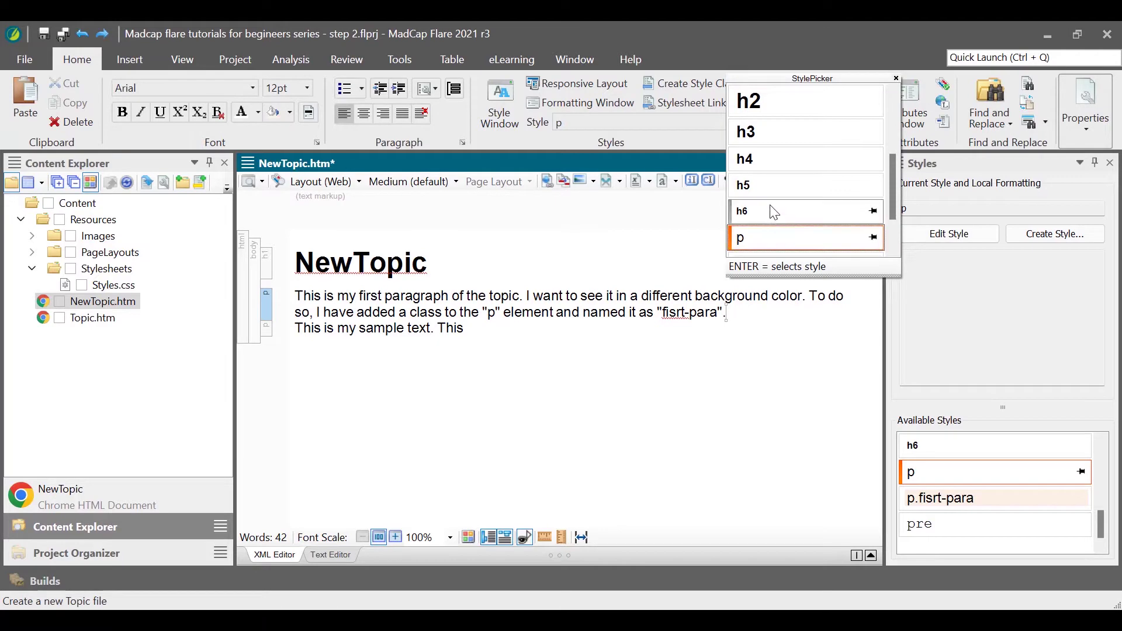
pyautogui.press('Down')
pyautogui.press('Return')
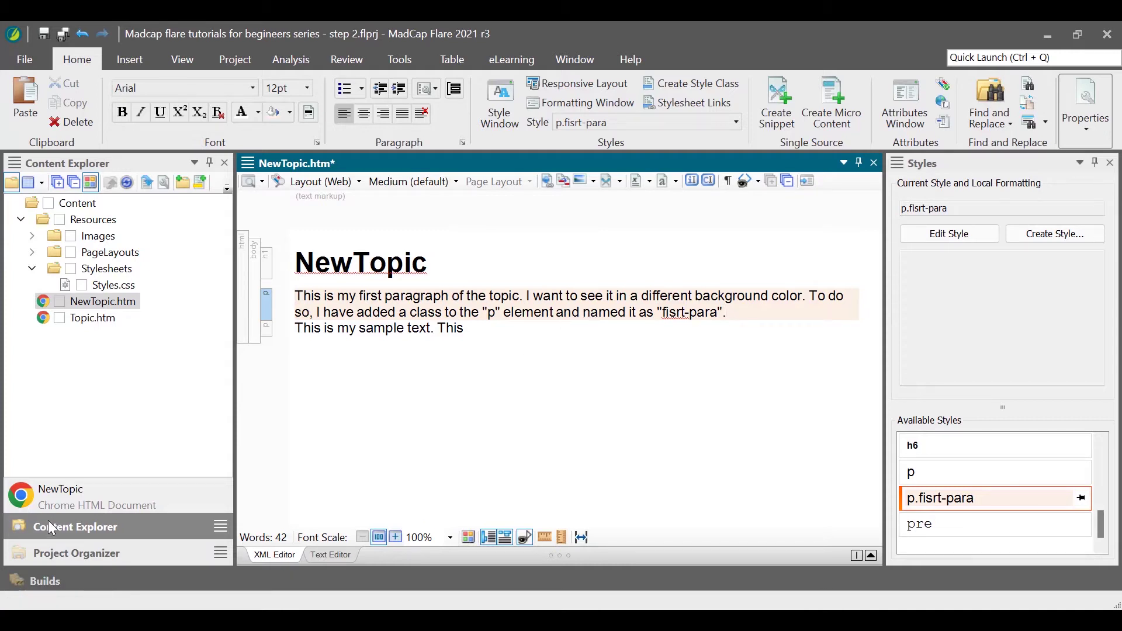
# Open Styles.css and add a class selector named intro under the p element
pyautogui.click(99, 289)
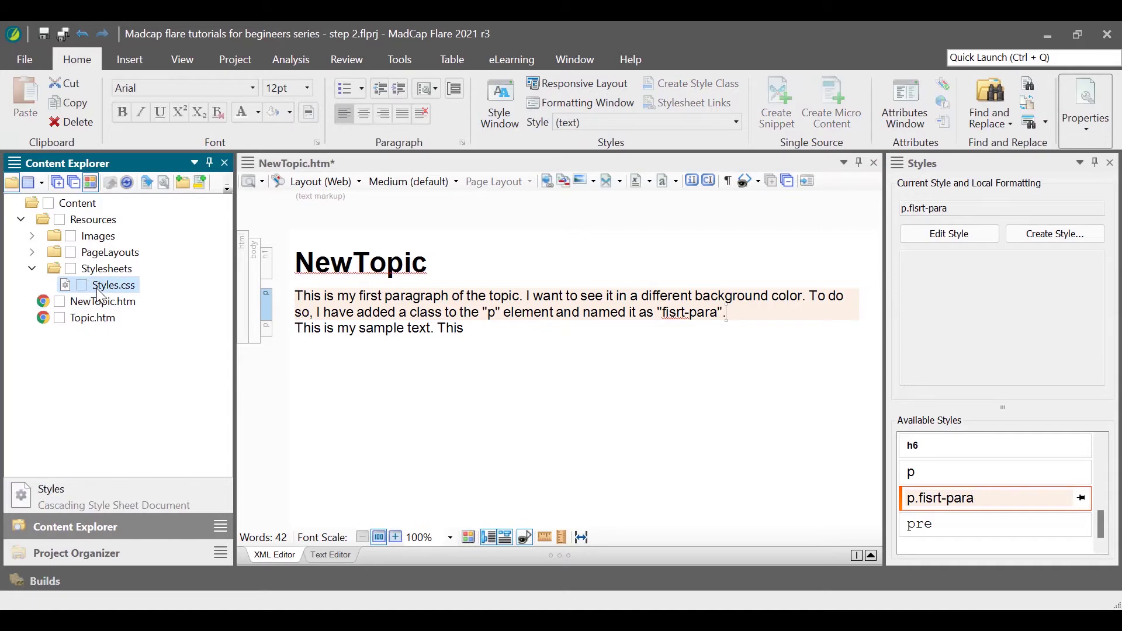
pyautogui.doubleClick(98, 291)
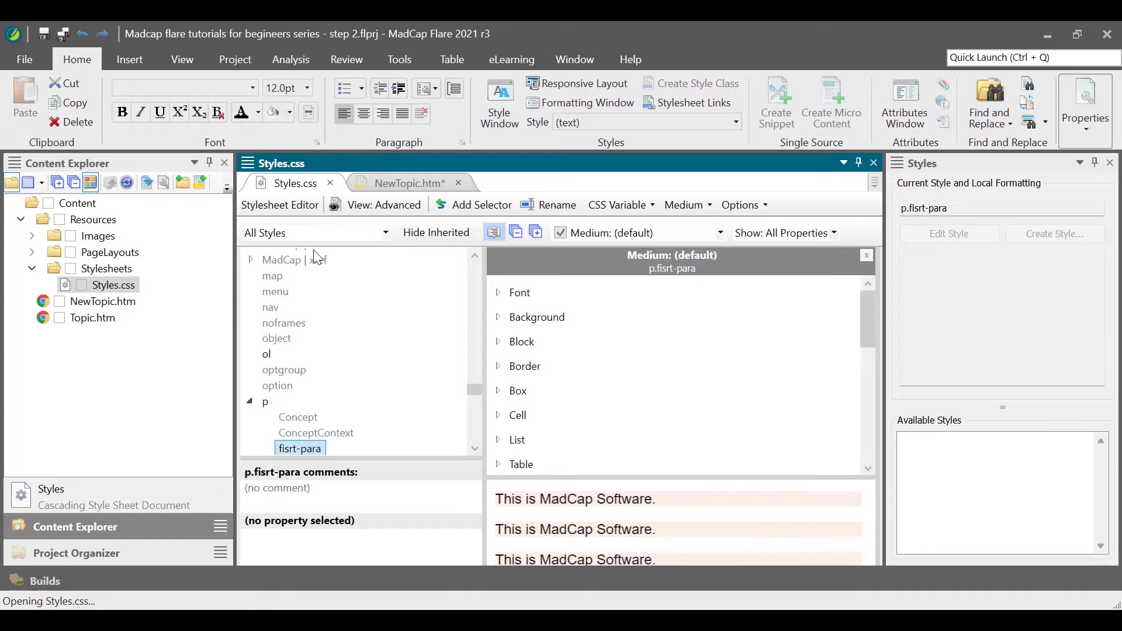
pyautogui.rightClick(269, 404)
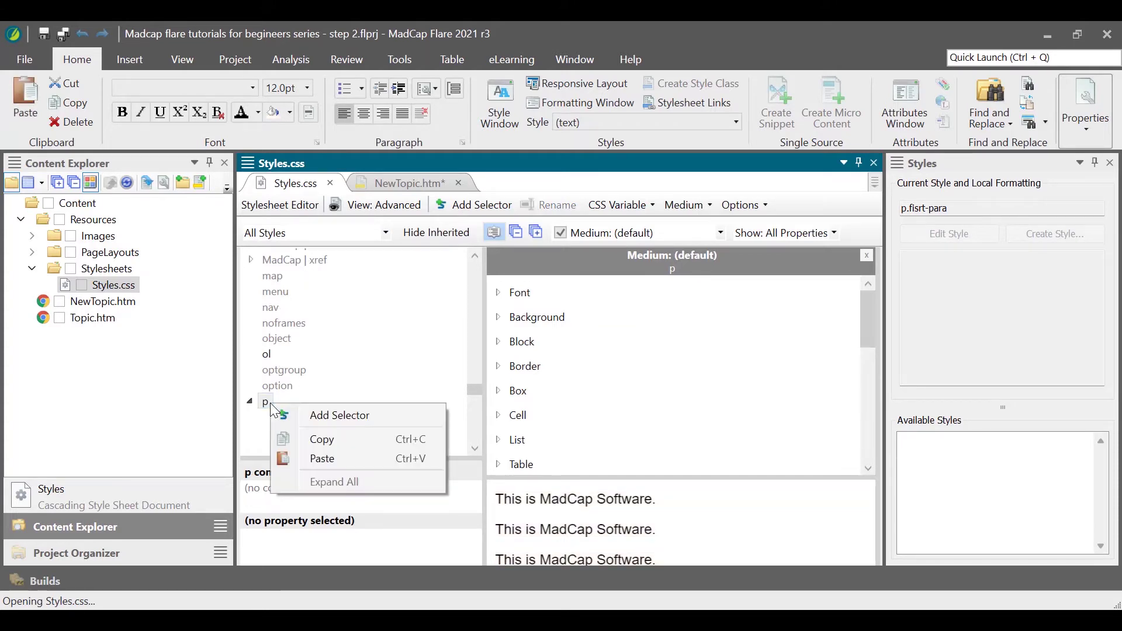
pyautogui.click(328, 416)
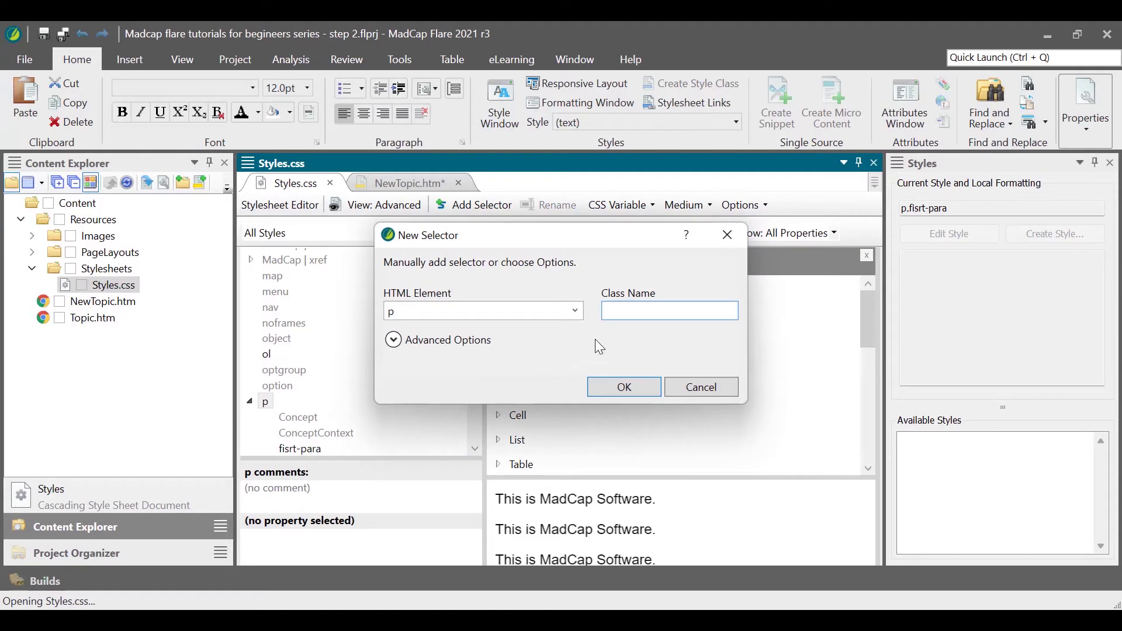
pyautogui.write('intro')
pyautogui.click(624, 387)
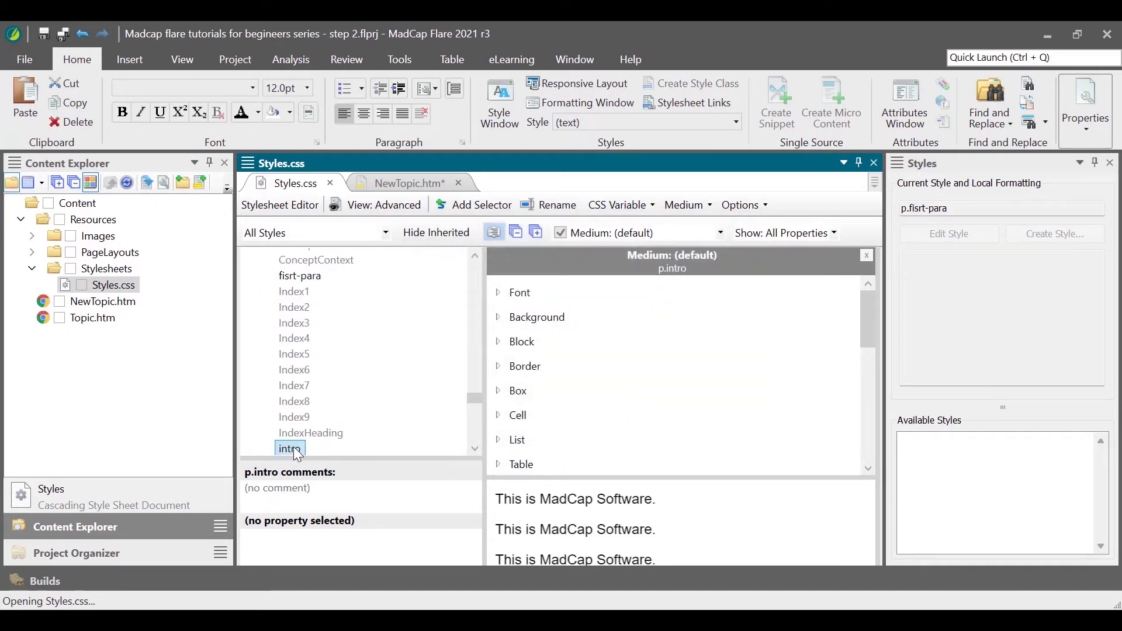
# Set the p.intro font colour to red #ff0000 and save the stylesheet
pyautogui.click(499, 293)
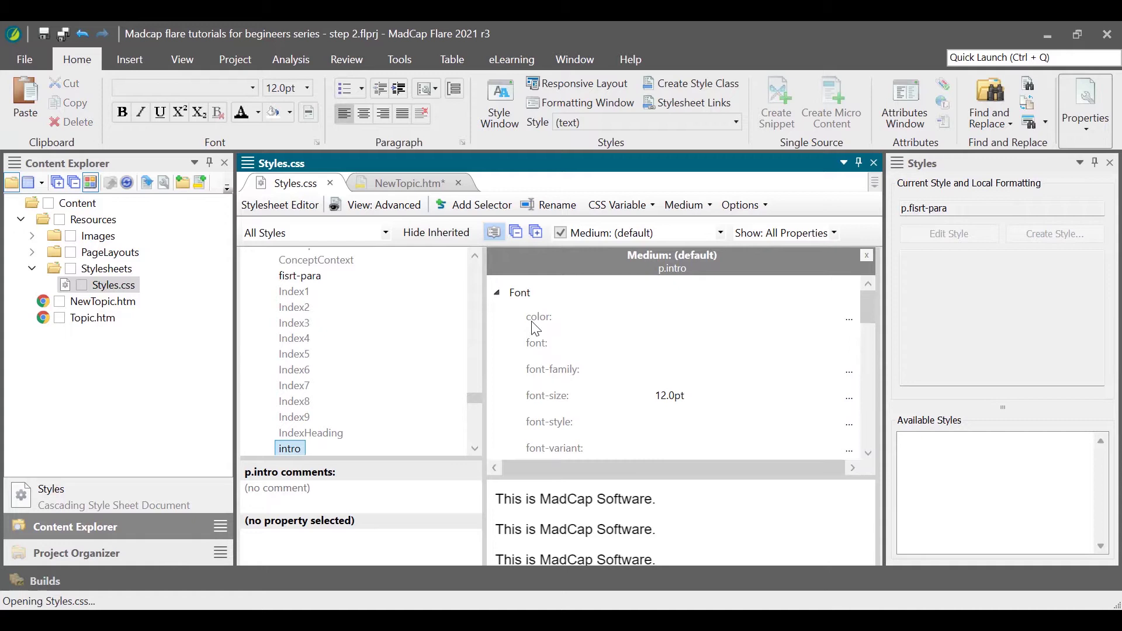
pyautogui.click(849, 319)
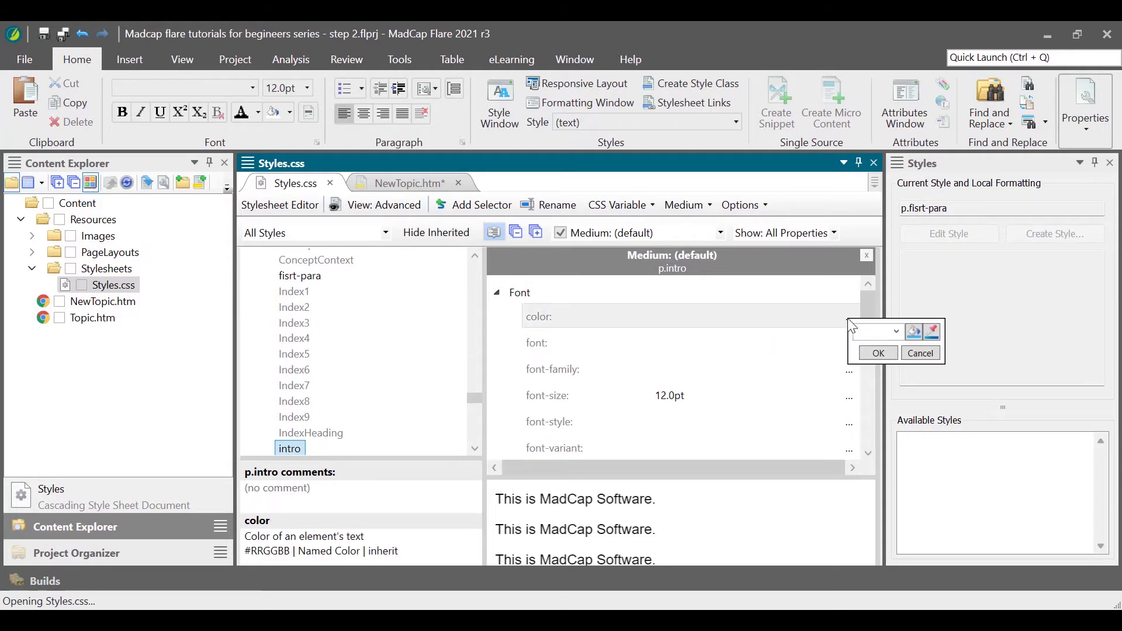
pyautogui.click(897, 332)
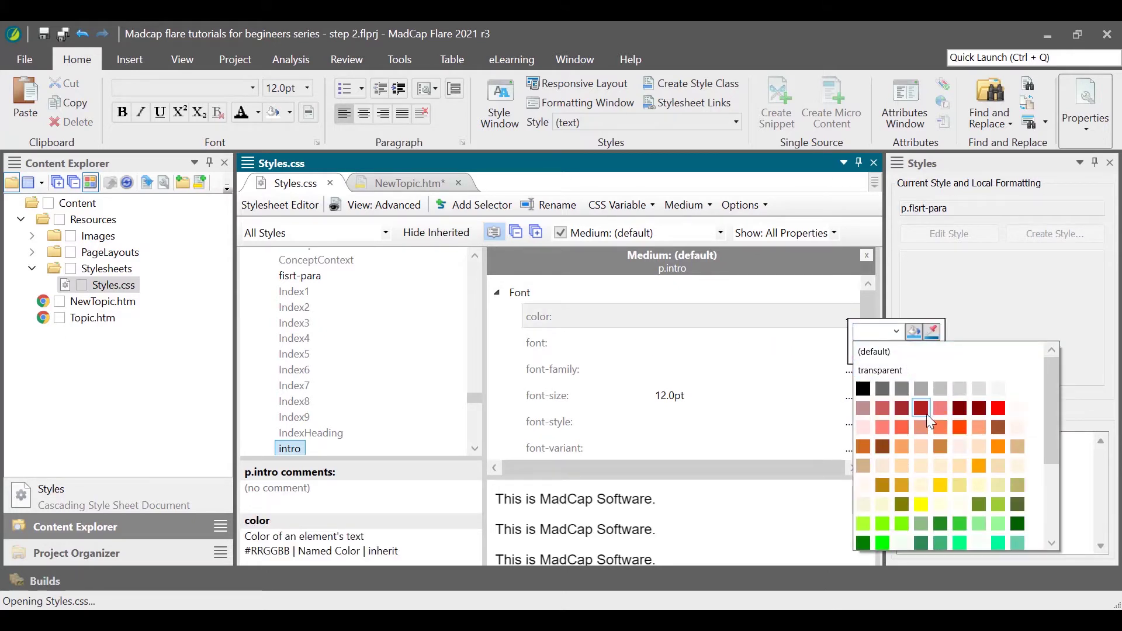
pyautogui.click(999, 407)
pyautogui.click(885, 354)
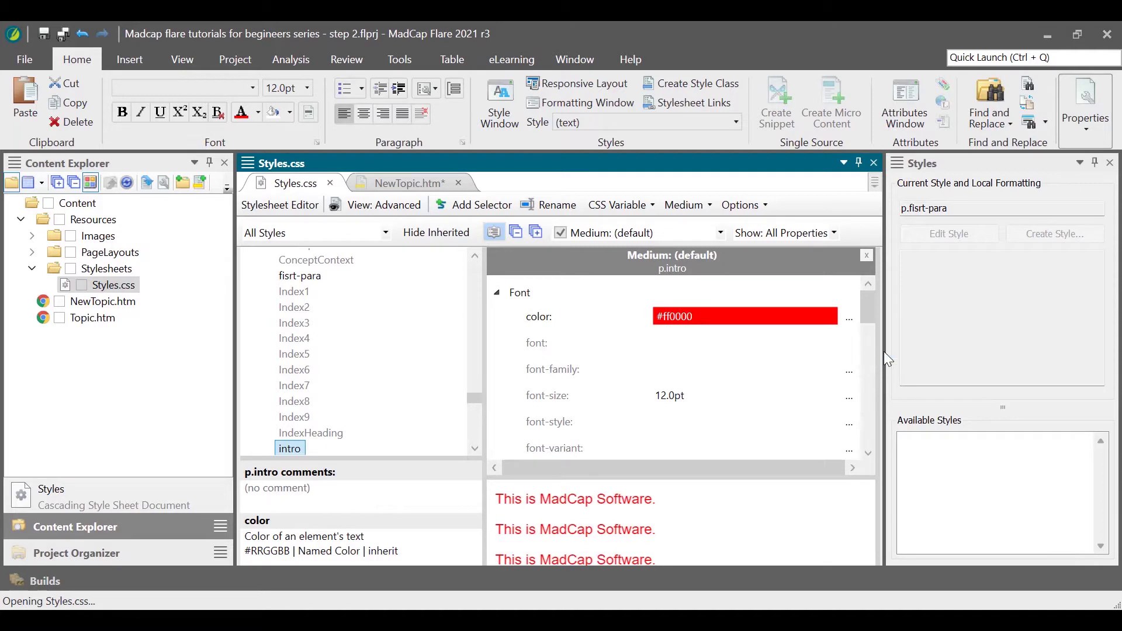
pyautogui.hotkey('ctrl', 's')
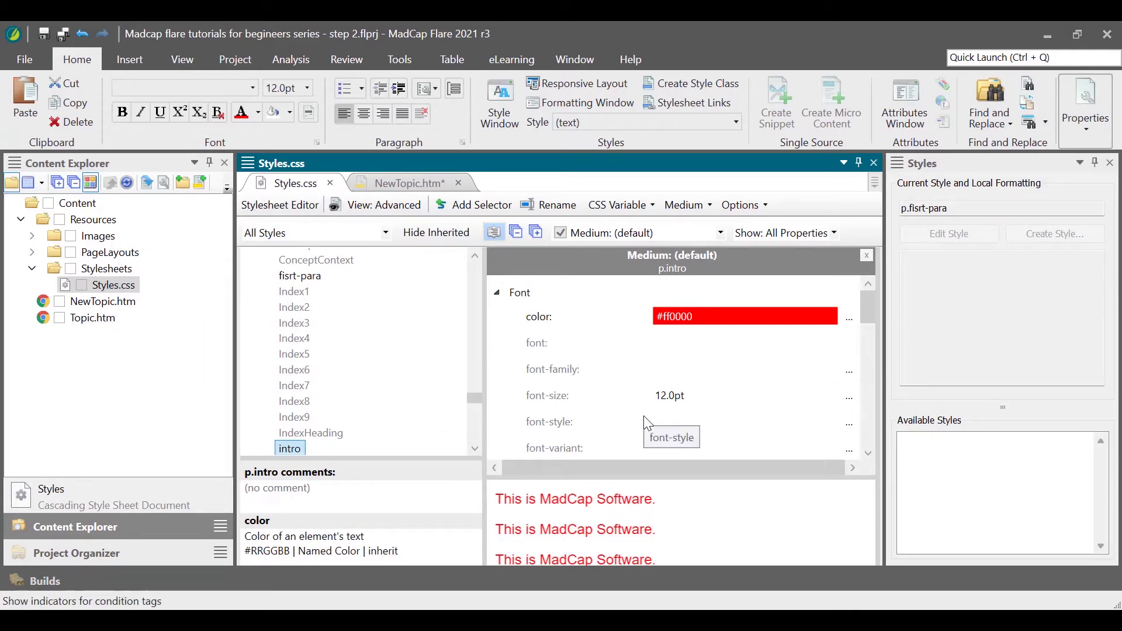
# Apply the p.intro style to NewTopic.htm's first paragraph
pyautogui.click(409, 183)
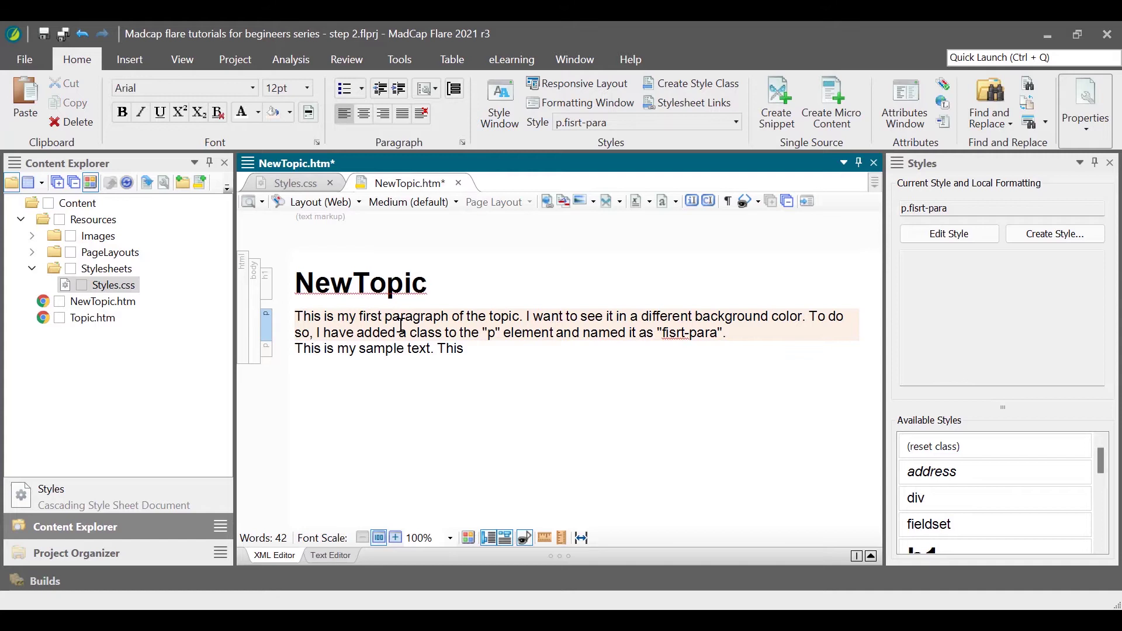
pyautogui.scroll(-5, 950, 479)
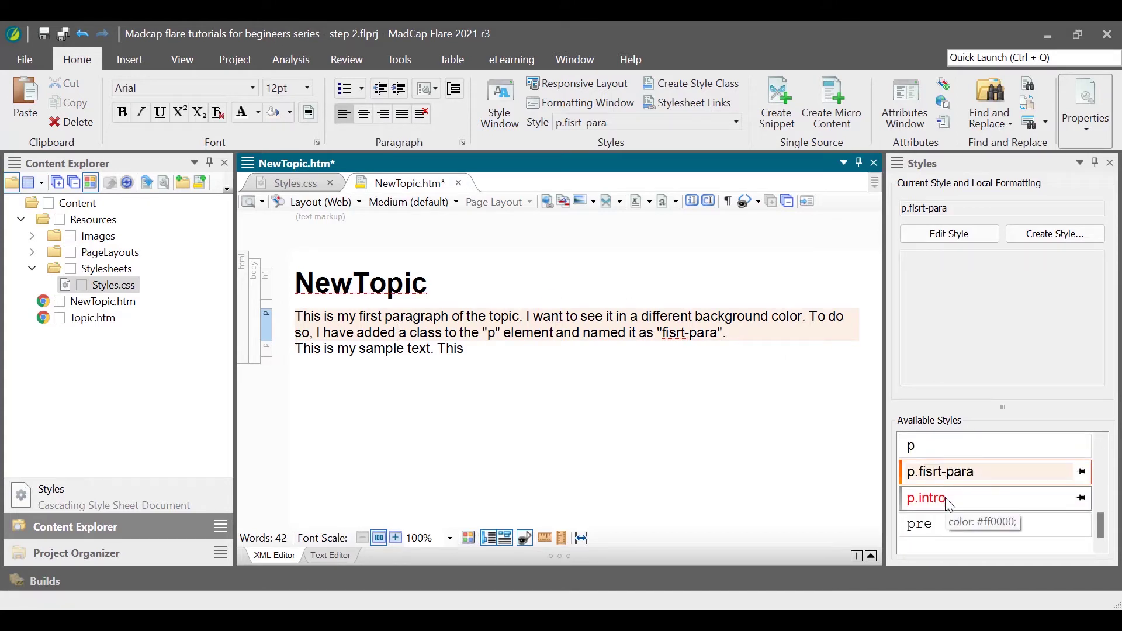
pyautogui.click(948, 502)
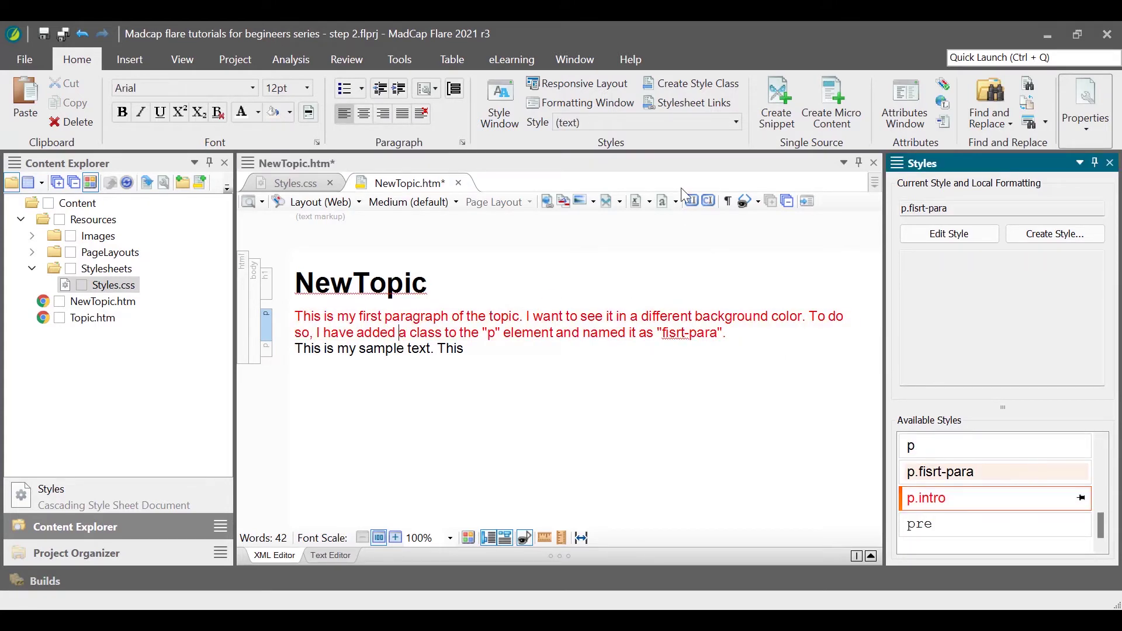
pyautogui.click(736, 122)
pyautogui.click(691, 386)
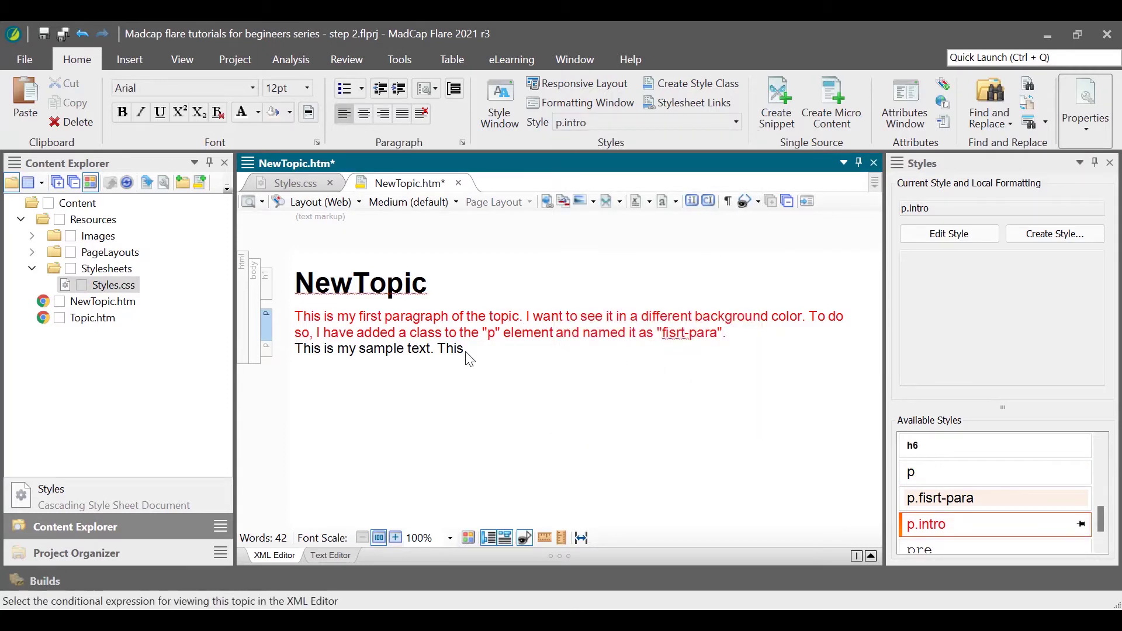
# Give the 'This is my sample text' paragraph the p.intro style class
pyautogui.click(266, 354)
pyautogui.rightClick(266, 357)
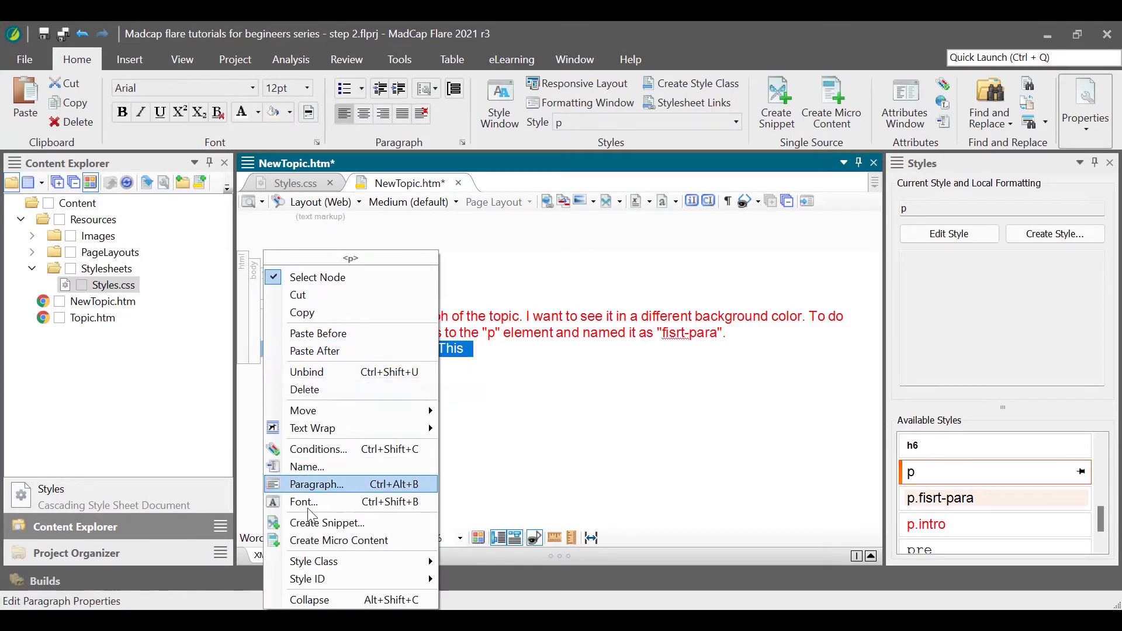
pyautogui.moveTo(321, 570)
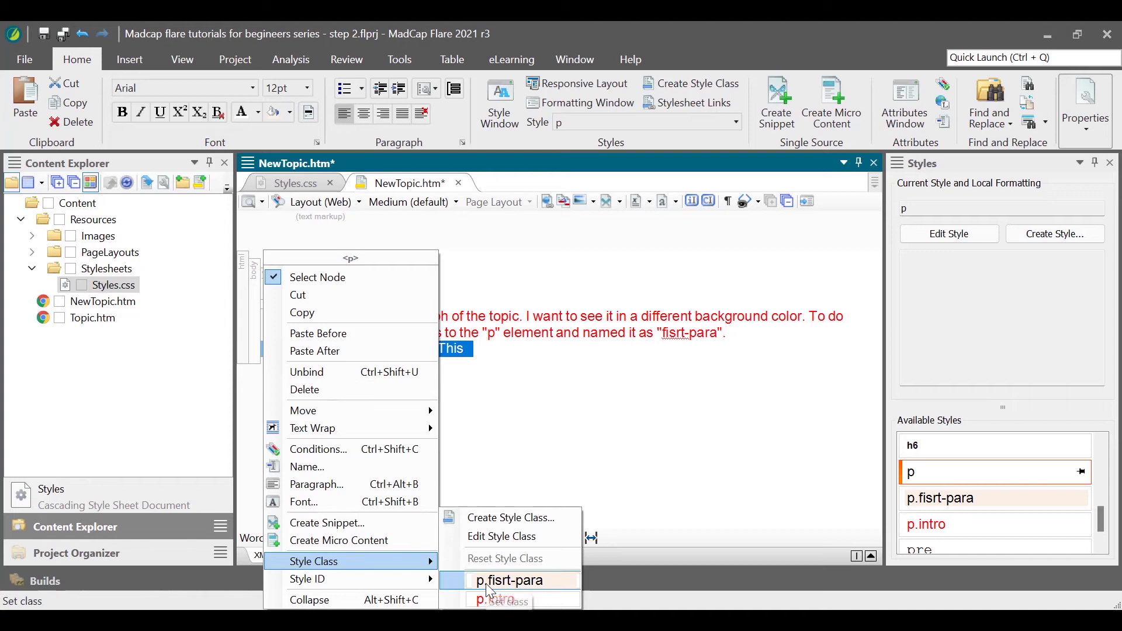
pyautogui.click(494, 601)
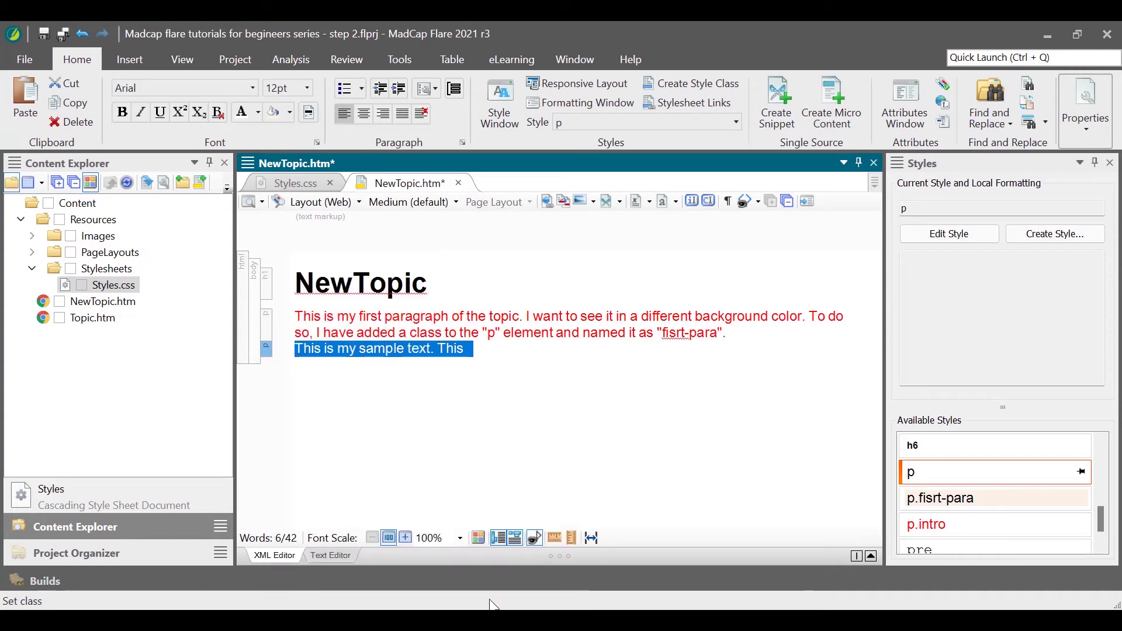
# Select the words 'paragraph of' in the first paragraph
pyautogui.click(503, 365)
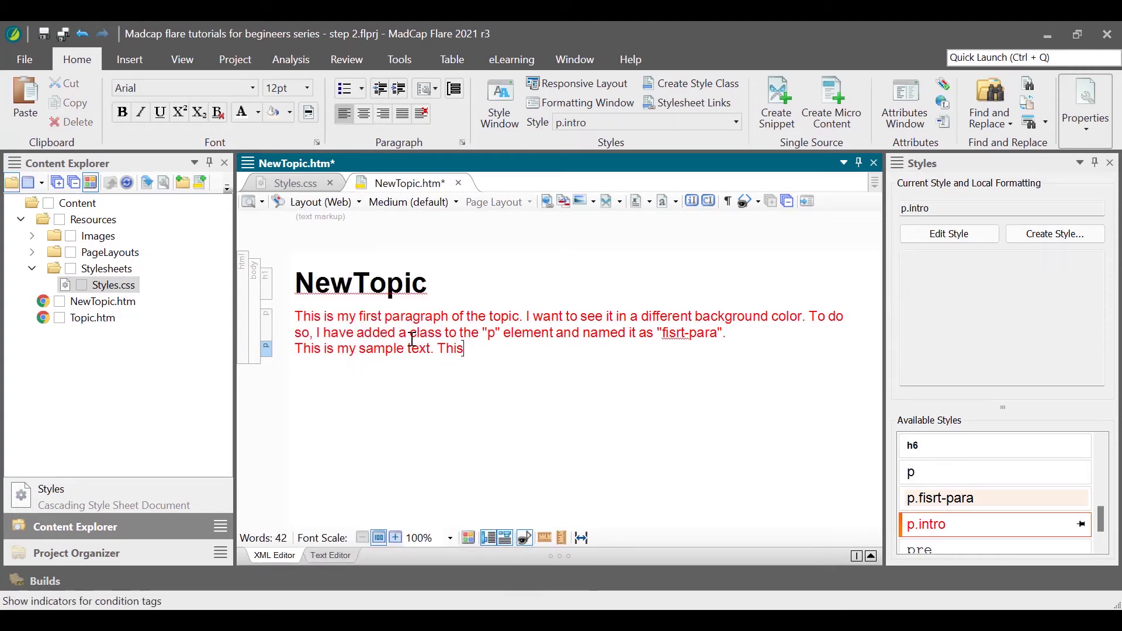
pyautogui.moveTo(385, 316); pyautogui.dragTo(519, 320)
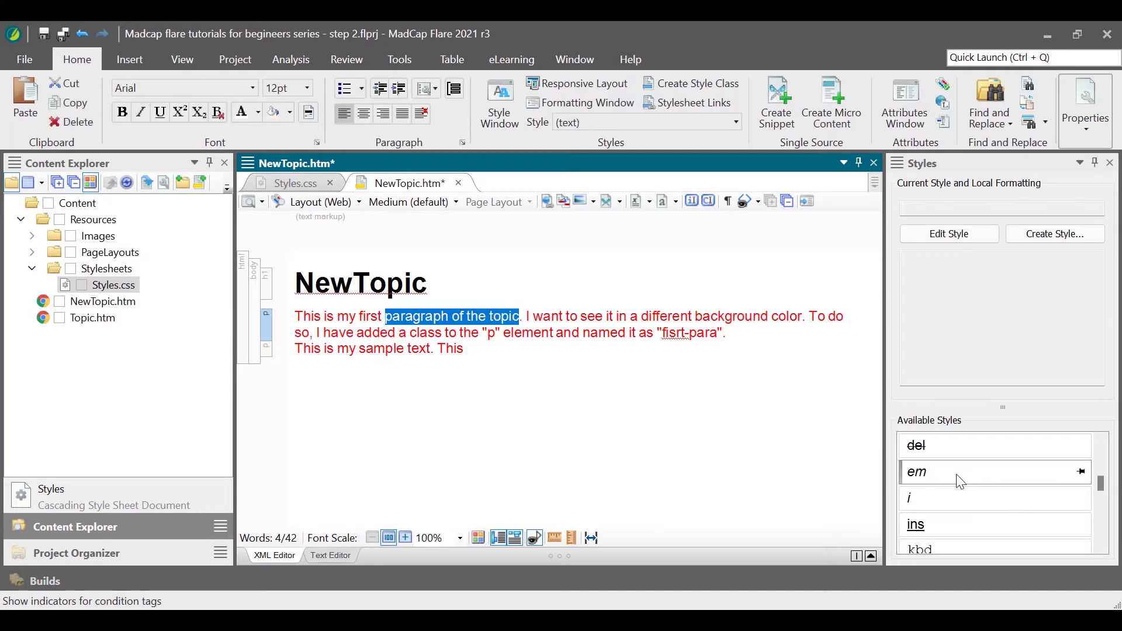
pyautogui.scroll(-10, 950, 497)
pyautogui.click(487, 325)
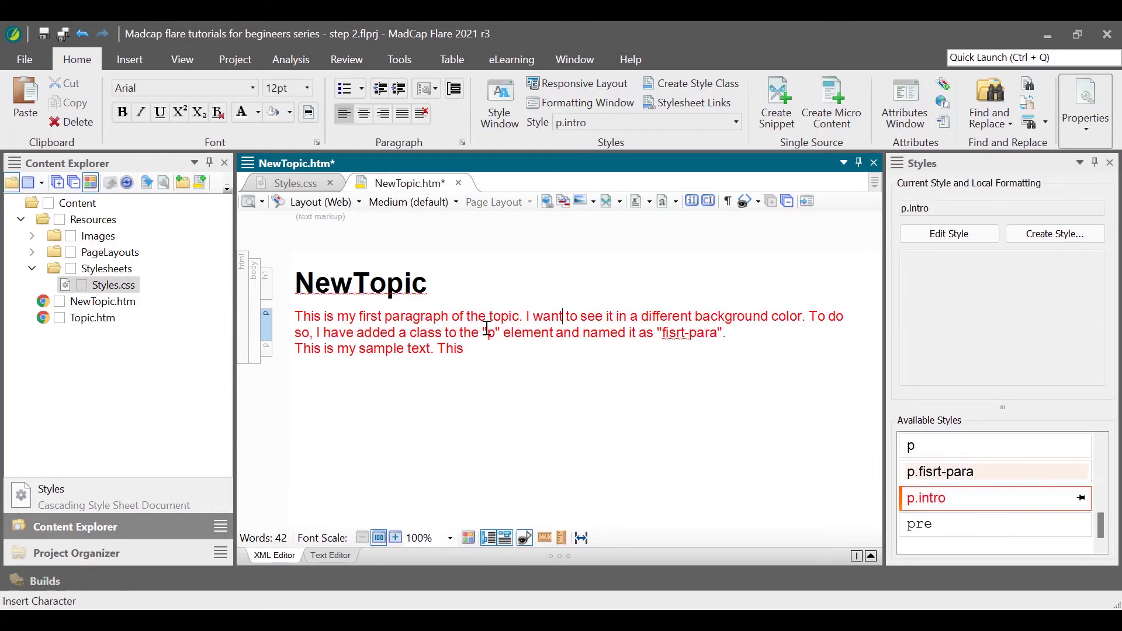
pyautogui.moveTo(386, 316); pyautogui.dragTo(464, 317)
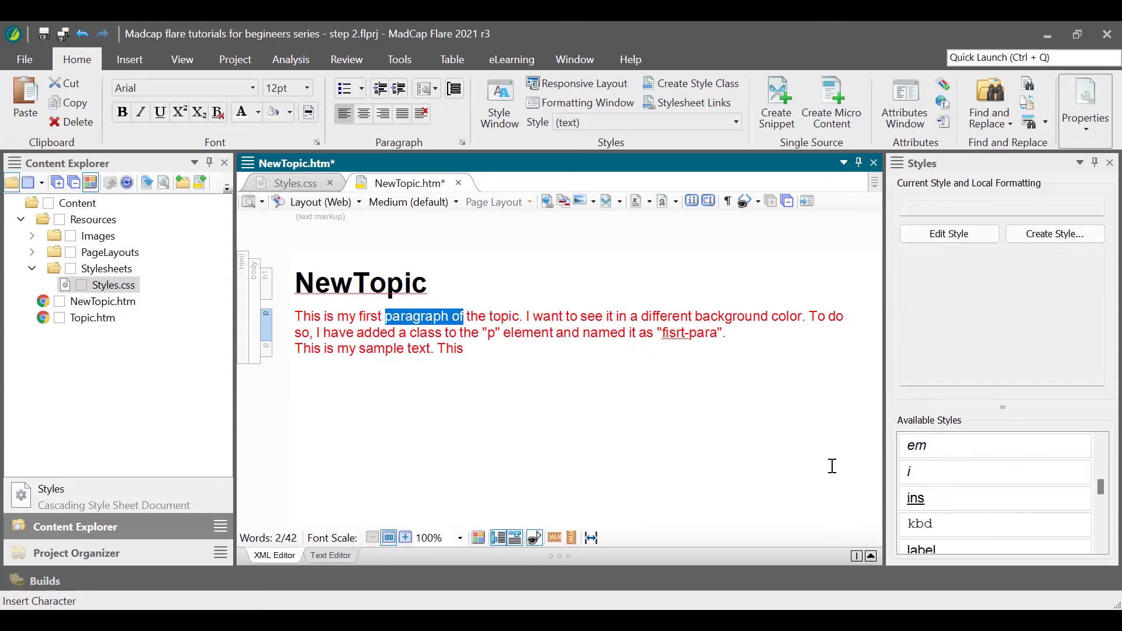
# Make 'paragraph of' bold with the strong style and save the topic
pyautogui.click(736, 122)
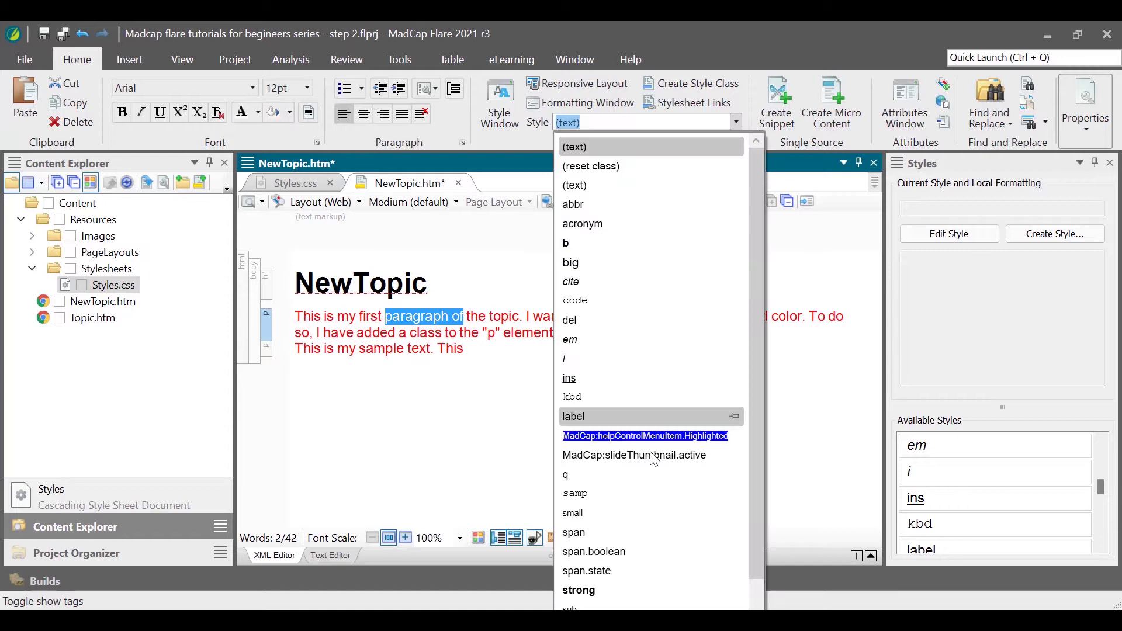
pyautogui.scroll(-3, 1029, 479)
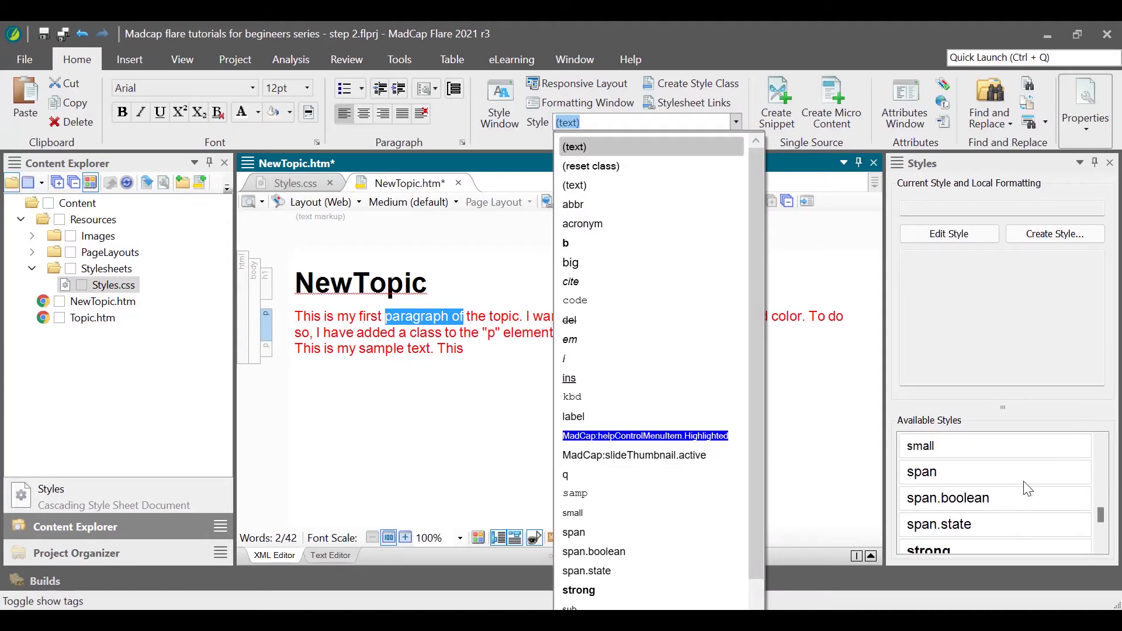
pyautogui.click(988, 467)
pyautogui.scroll(-1, 986, 477)
pyautogui.scroll(-2, 990, 491)
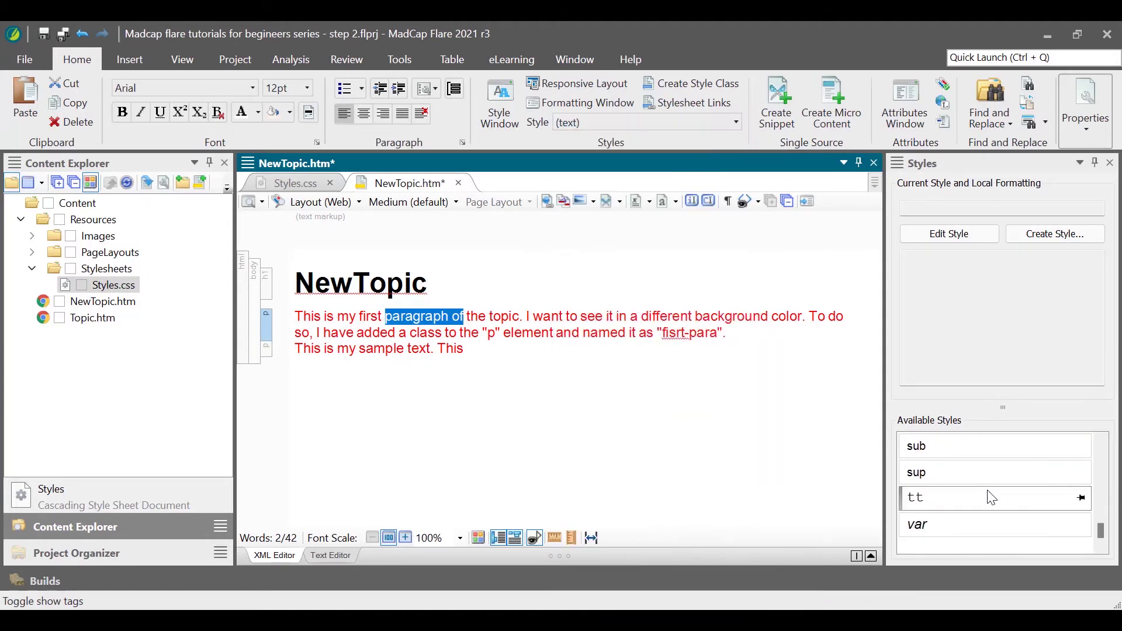
pyautogui.scroll(3, 984, 483)
pyautogui.doubleClick(967, 497)
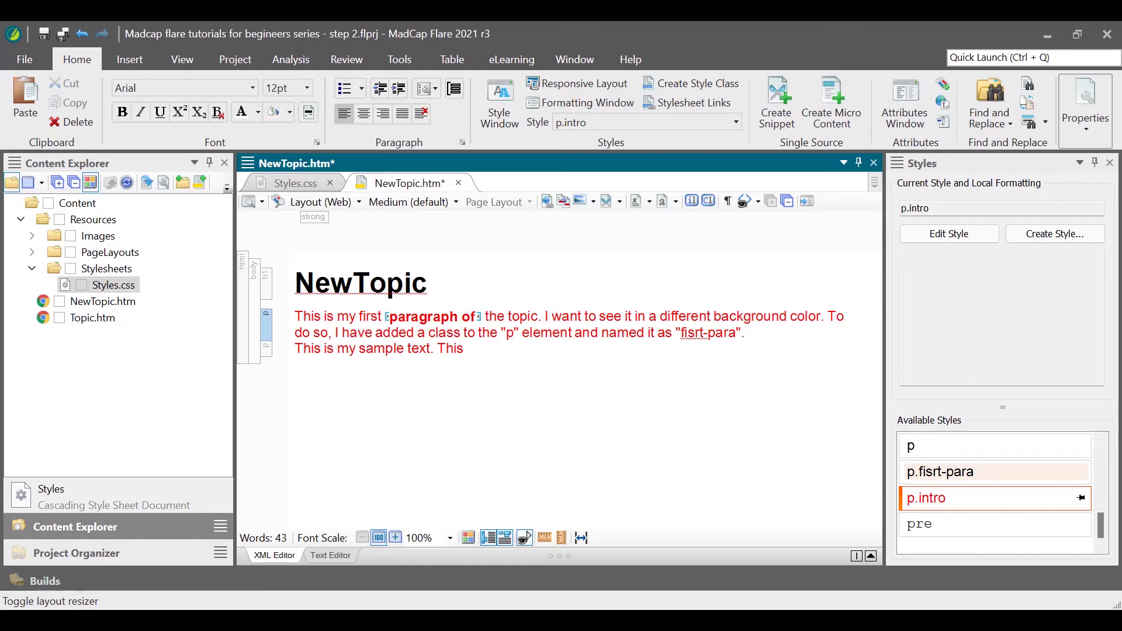
pyautogui.hotkey('ctrl', 's')
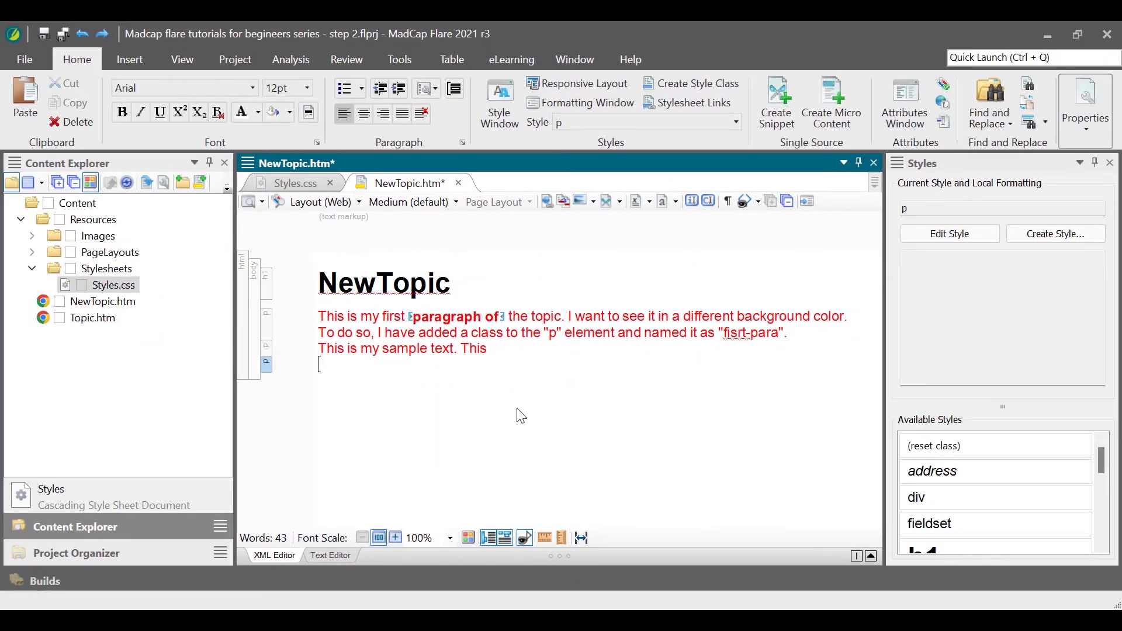
# Start a bullet list with items 'This is my first bullet item.' and 'This is my second bullet item'
pyautogui.click(361, 90)
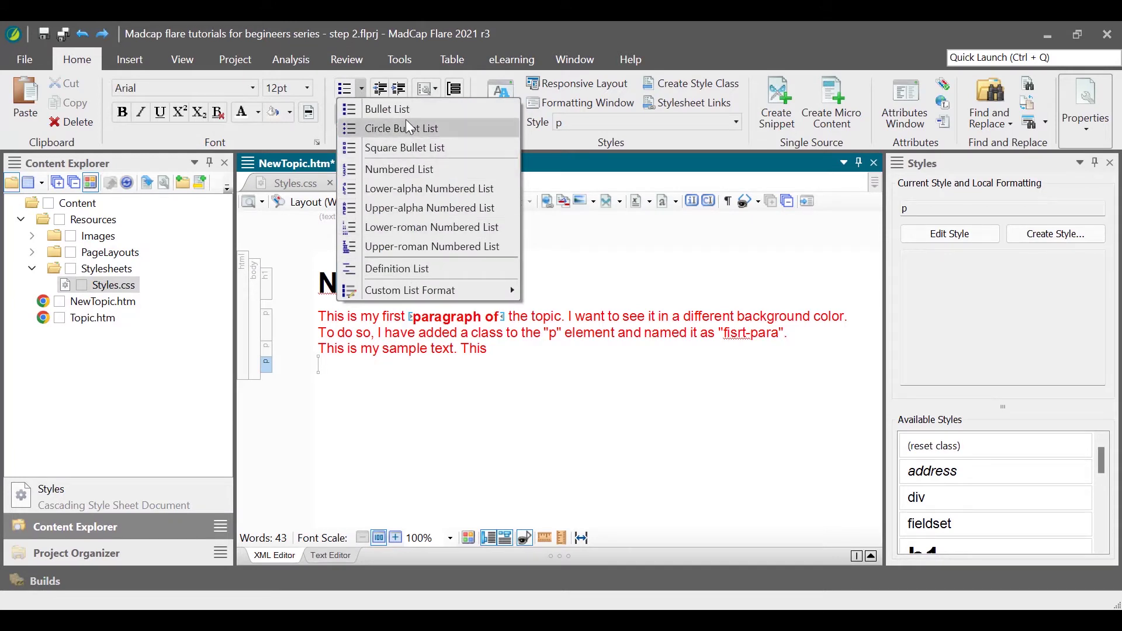
pyautogui.click(384, 109)
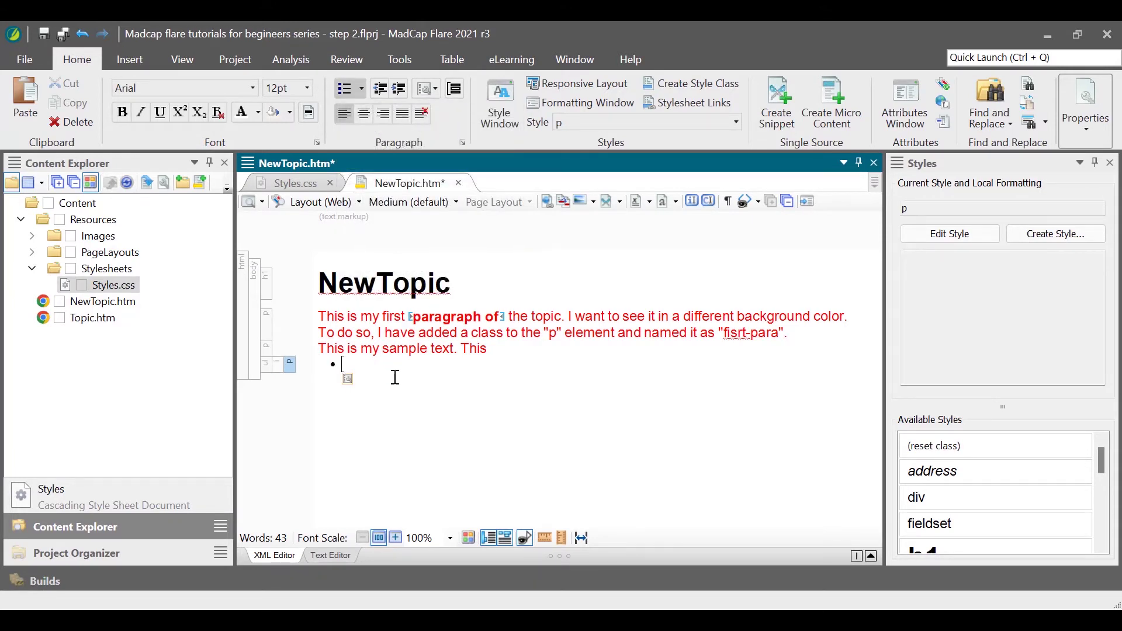
pyautogui.write('This is my')
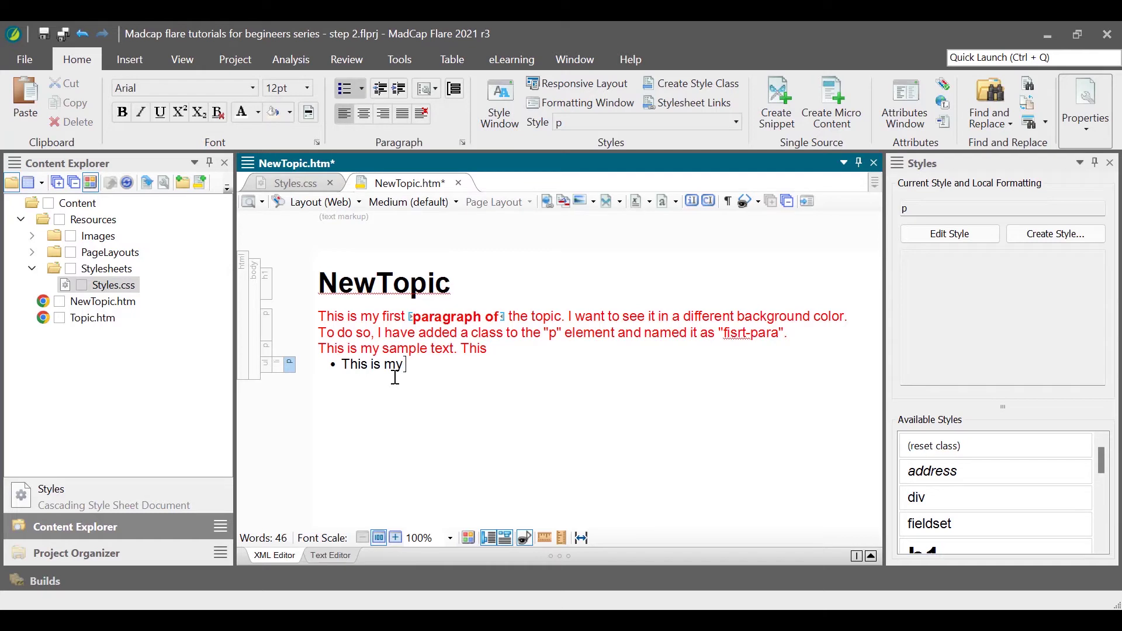
pyautogui.write(' first bullet item')
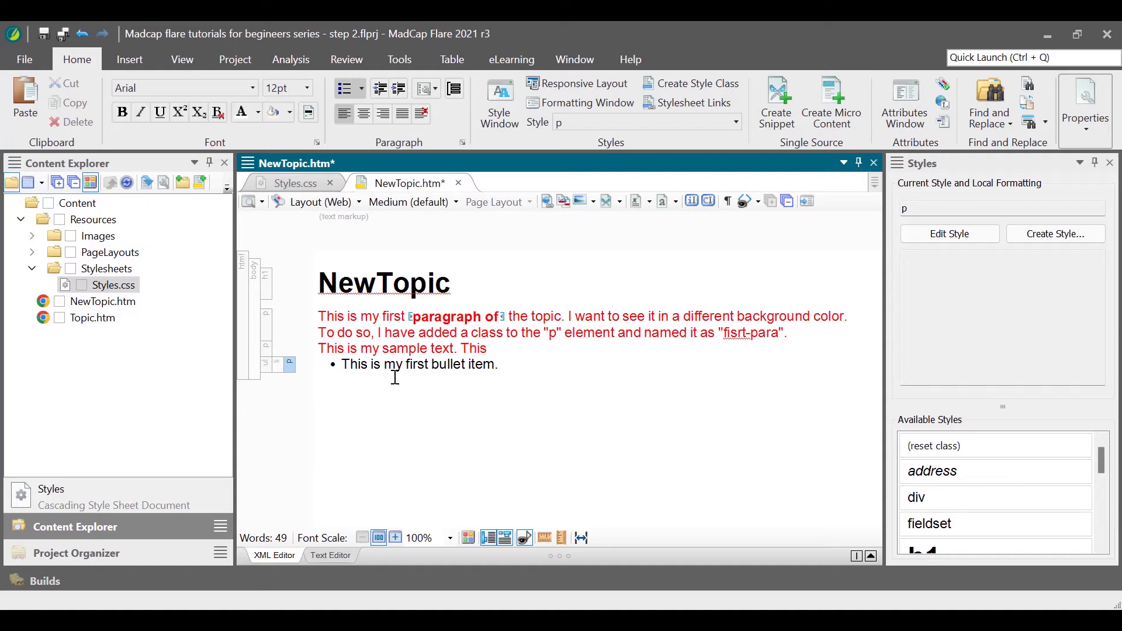
pyautogui.write('.')
pyautogui.press('Return')
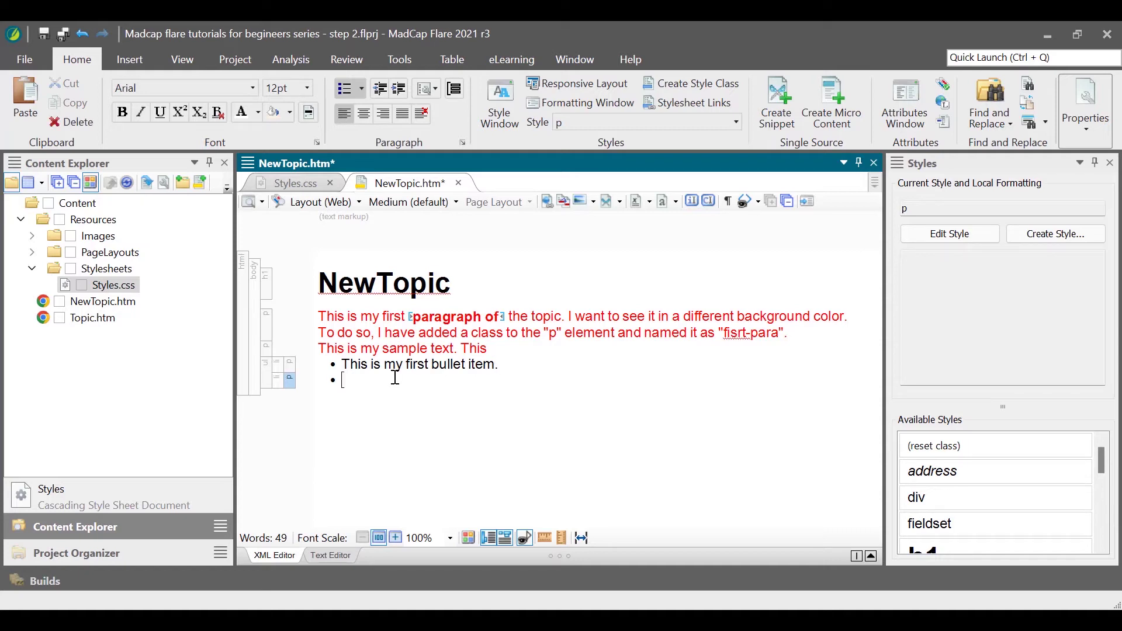
pyautogui.write('This is my second bulle')
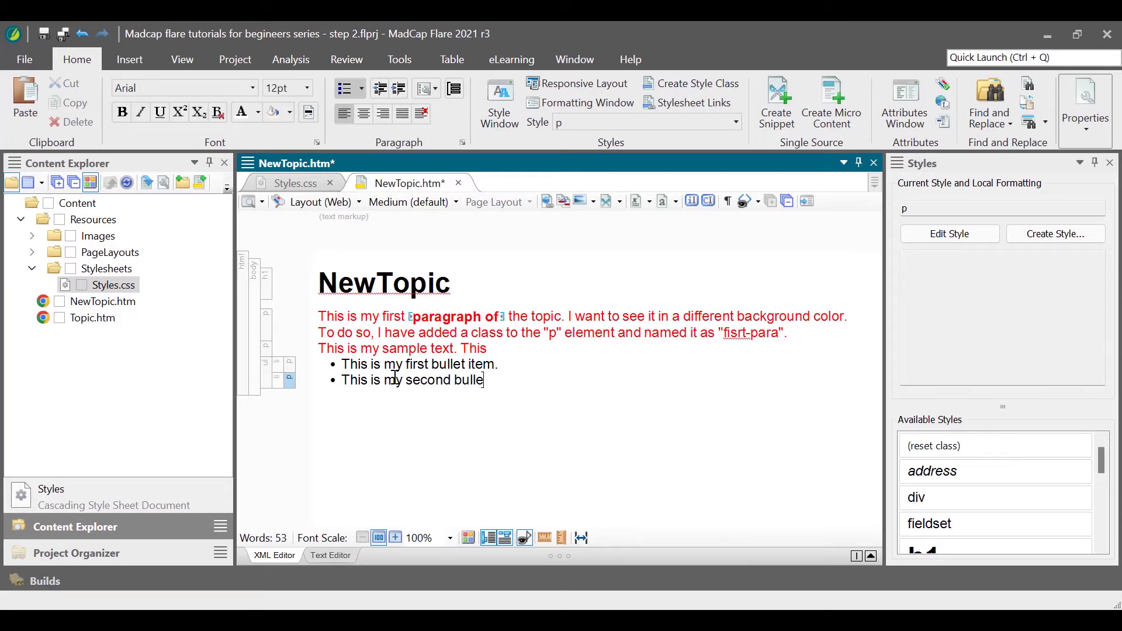
pyautogui.write('t item.')
# Try indenting an empty third bullet, then end the list and save the topic
pyautogui.press('Return')
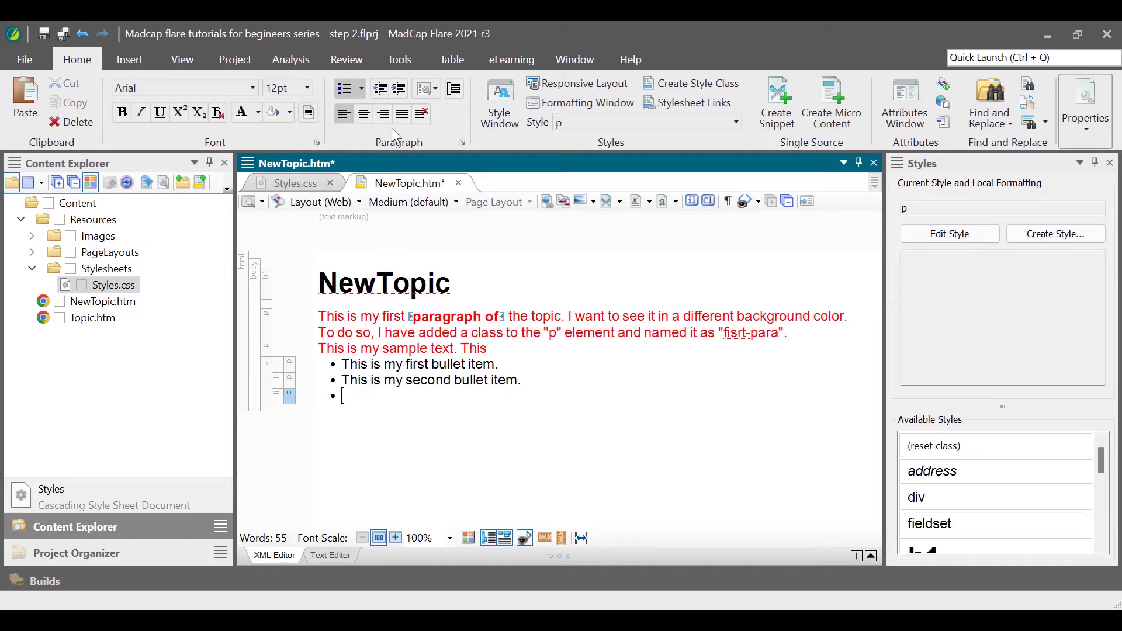
pyautogui.click(401, 93)
pyautogui.click(401, 92)
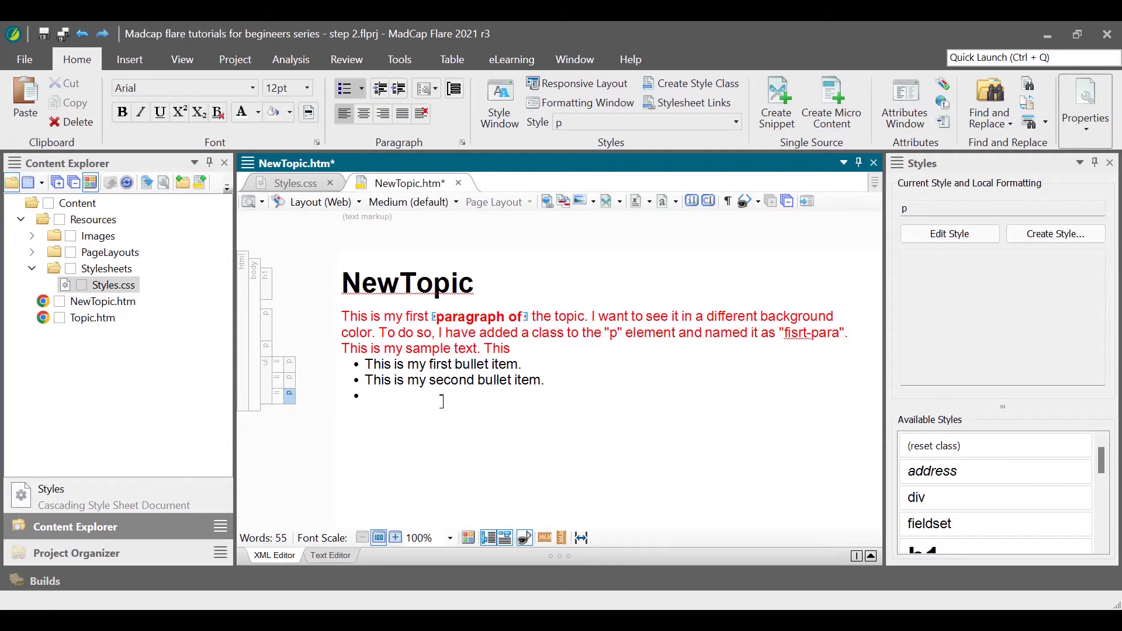
pyautogui.press('Tab')
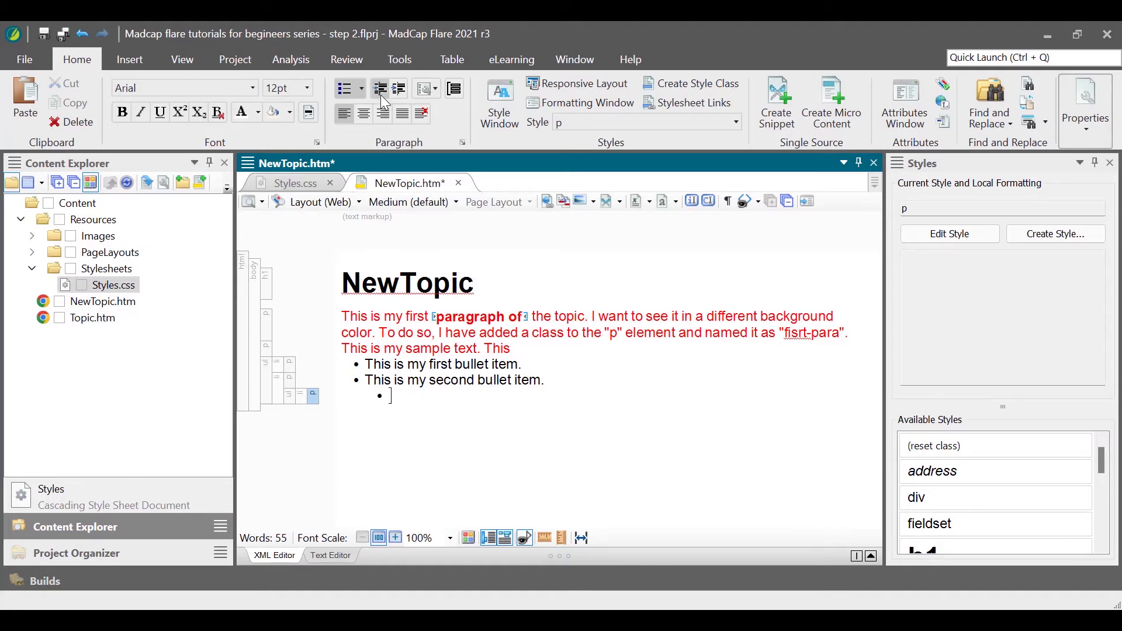
pyautogui.press('Return')
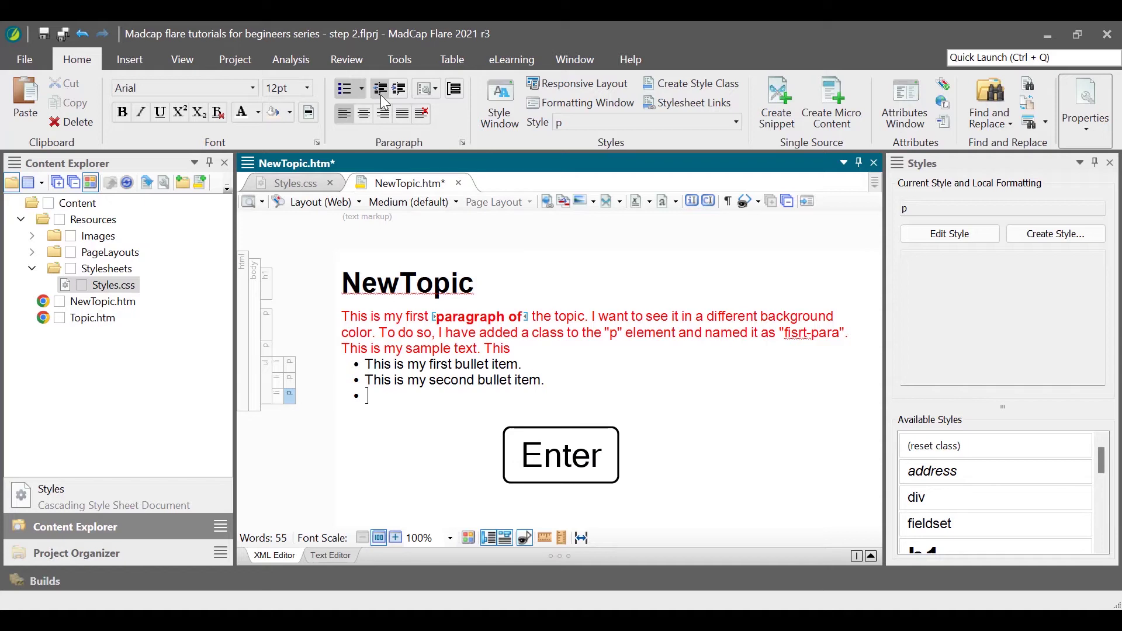
pyautogui.press('Return')
pyautogui.hotkey('ctrl', 's')
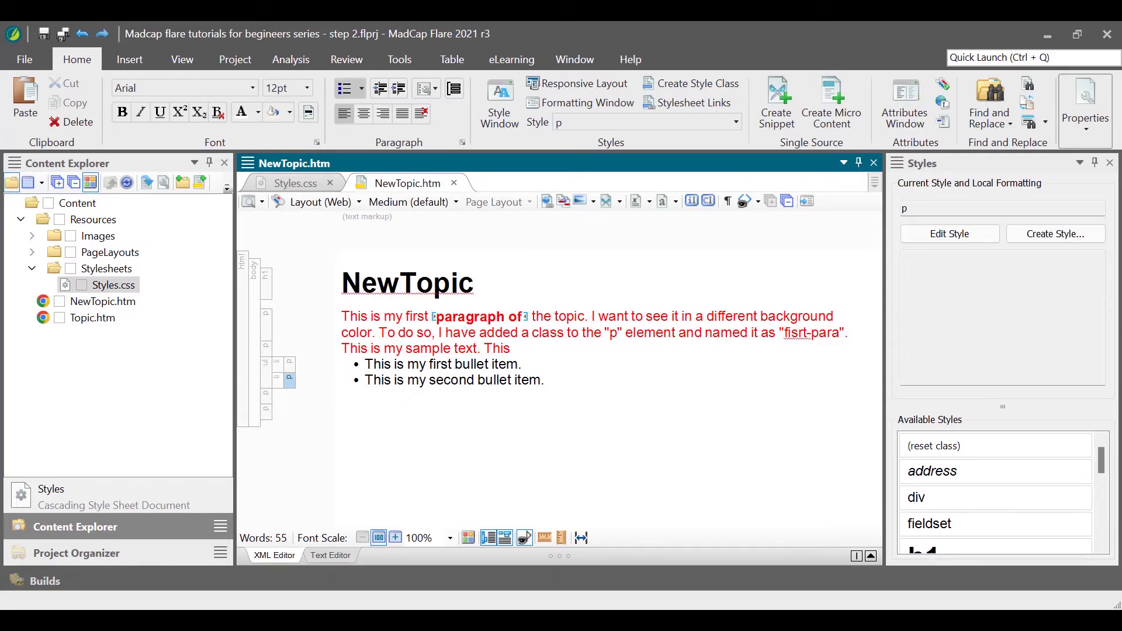
# Turn the second bullet item into numbered item 1 while the first keeps its bullet
pyautogui.click(405, 380)
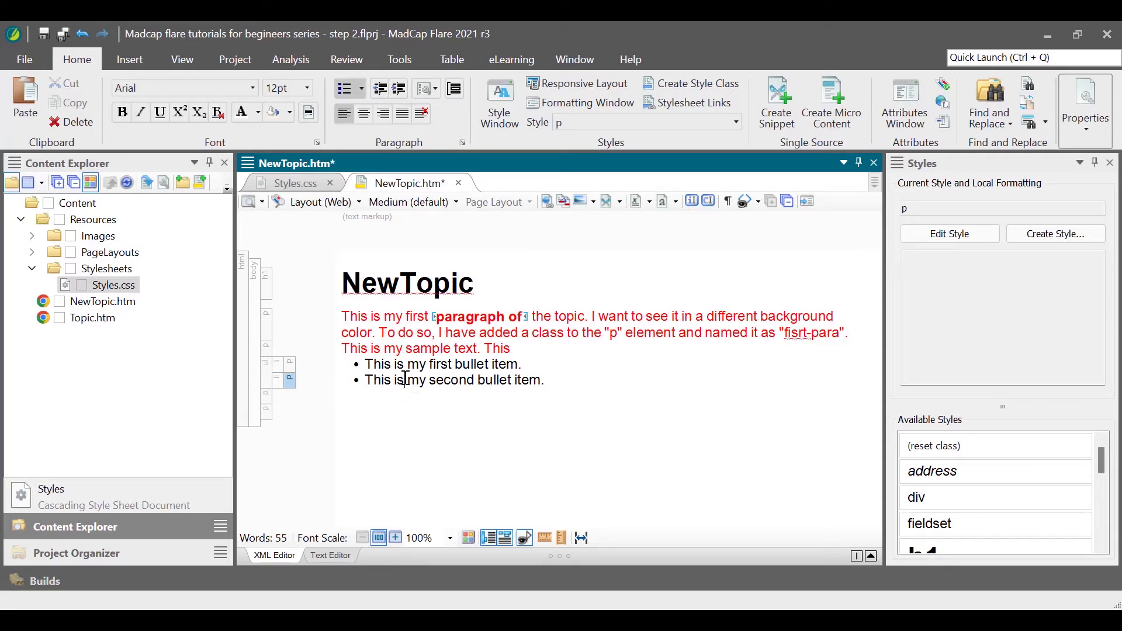
pyautogui.click(363, 89)
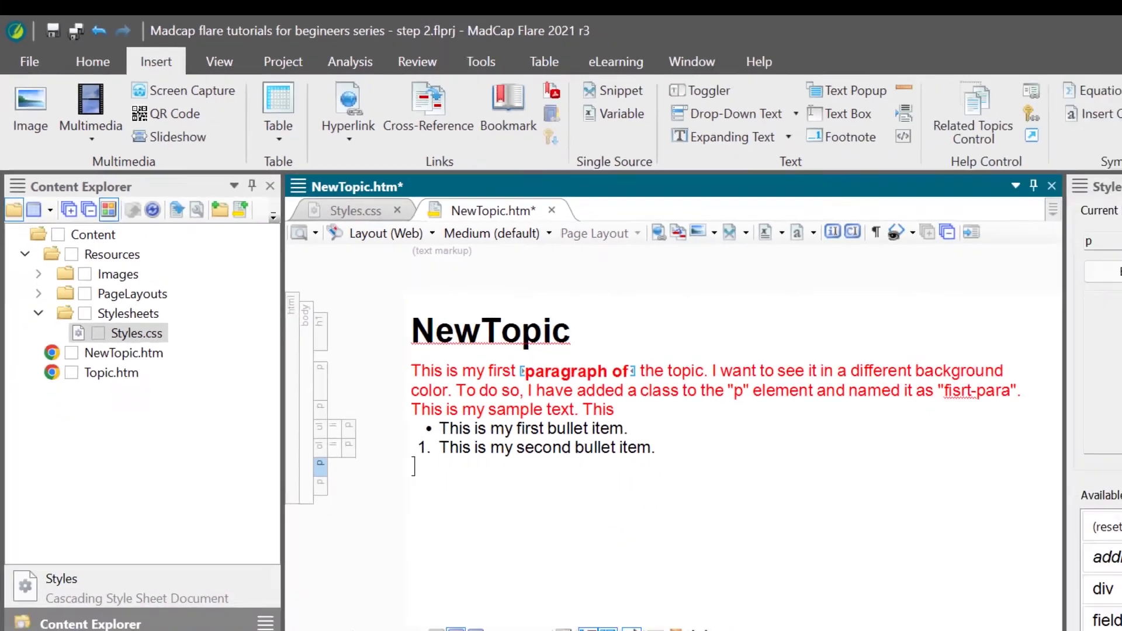
pyautogui.hotkey('ctrl', 'g')
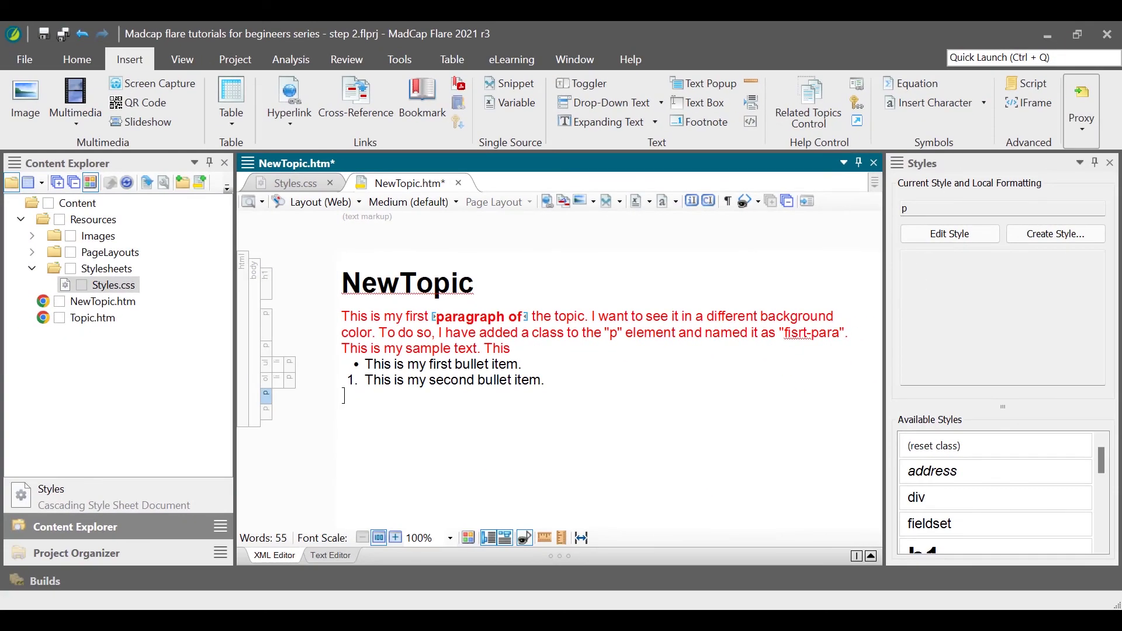
# Insert the Technical Writer's Blog.png logo below the list item and shrink it
pyautogui.rightClick(374, 375)
pyautogui.moveTo(413, 439)
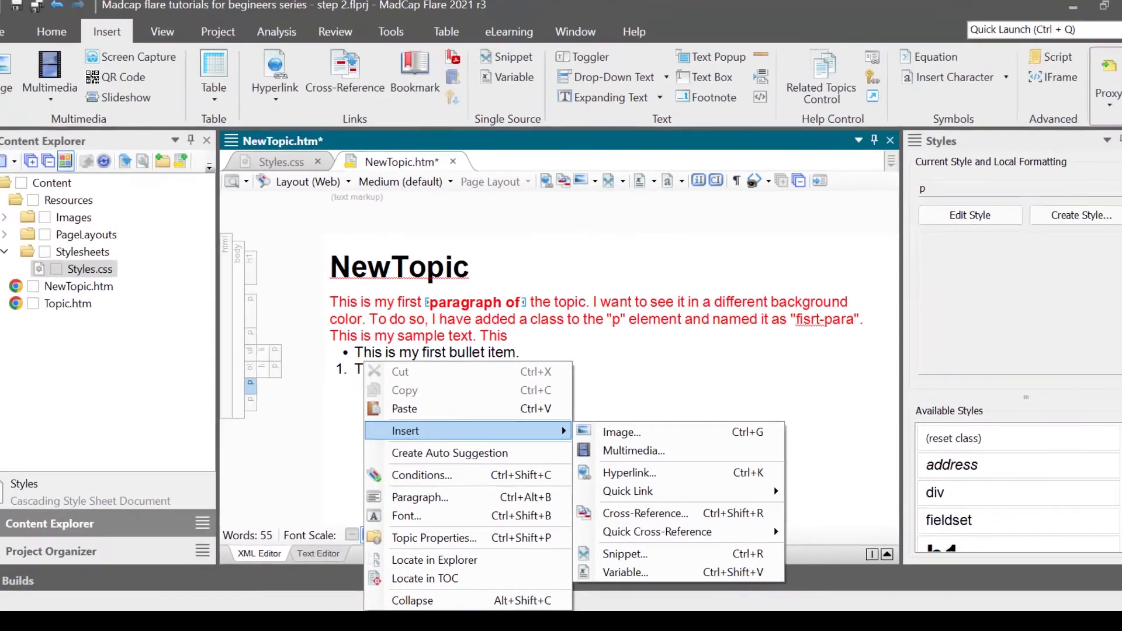
pyautogui.click(673, 299)
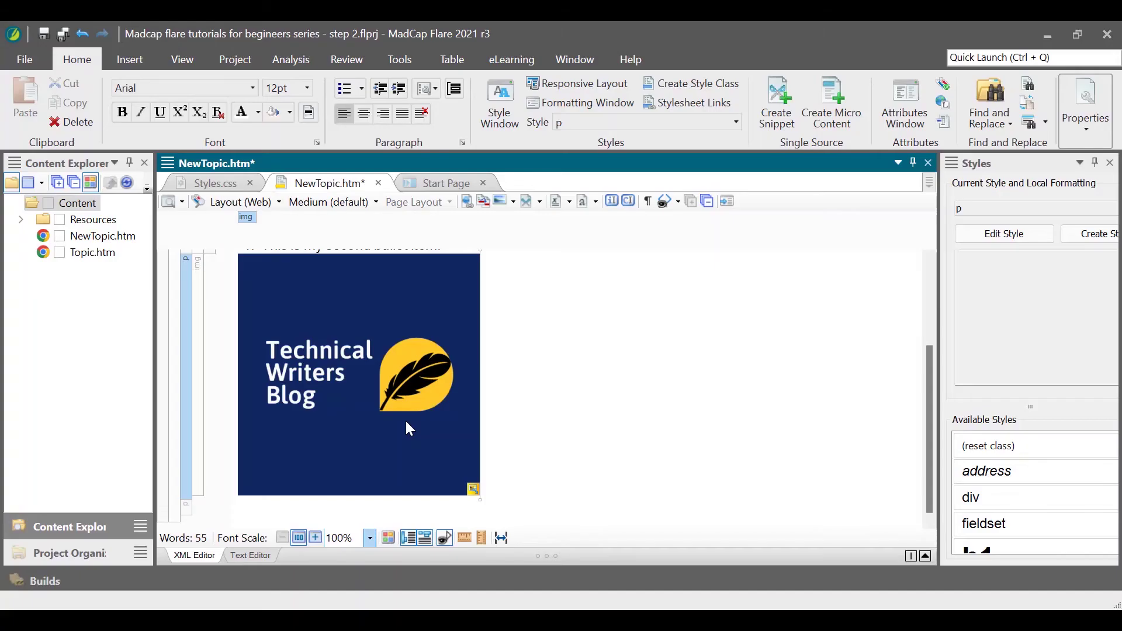
pyautogui.press('Return')
pyautogui.moveTo(475, 491); pyautogui.dragTo(452, 466)
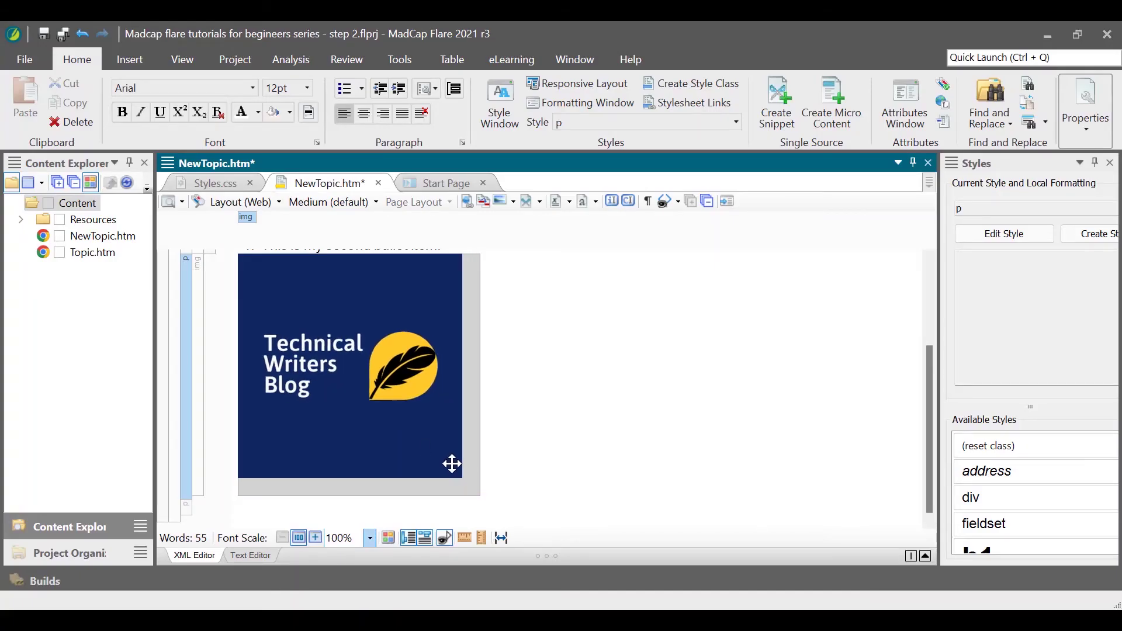
# Apply the img.border style class to the logo image and place the caret below it
pyautogui.click(200, 299)
pyautogui.rightClick(201, 304)
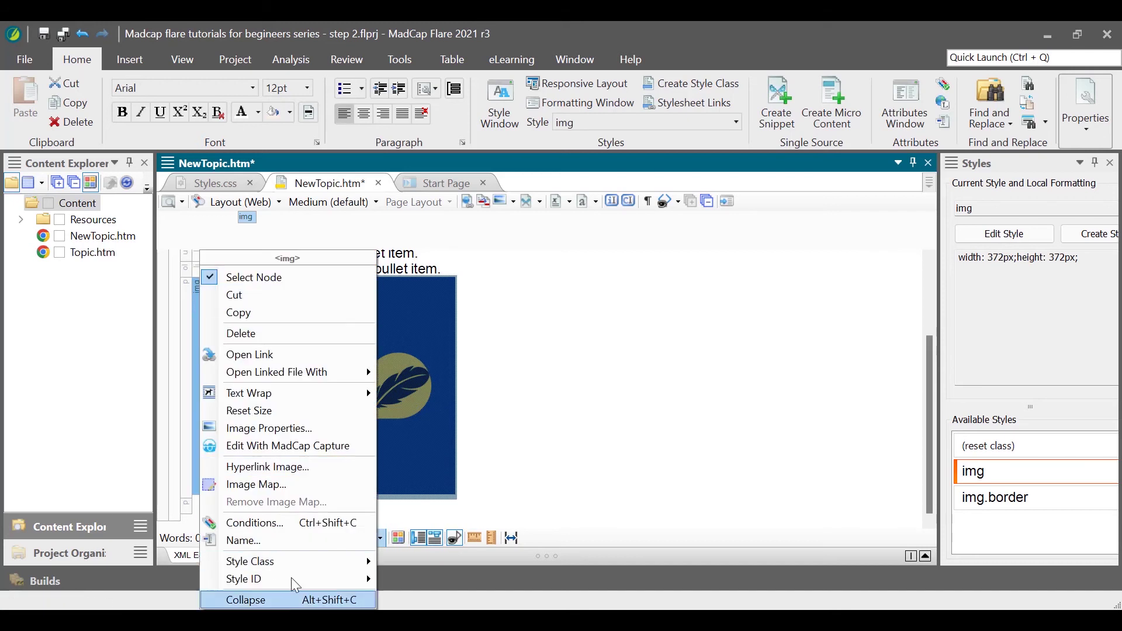
pyautogui.moveTo(292, 561)
pyautogui.click(493, 604)
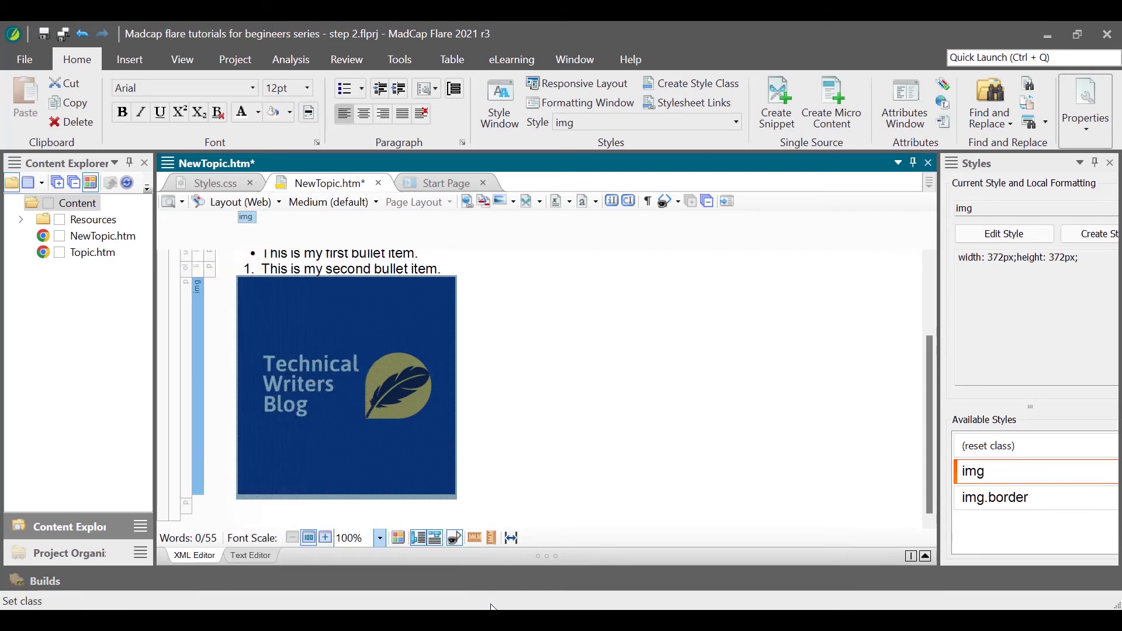
pyautogui.click(598, 446)
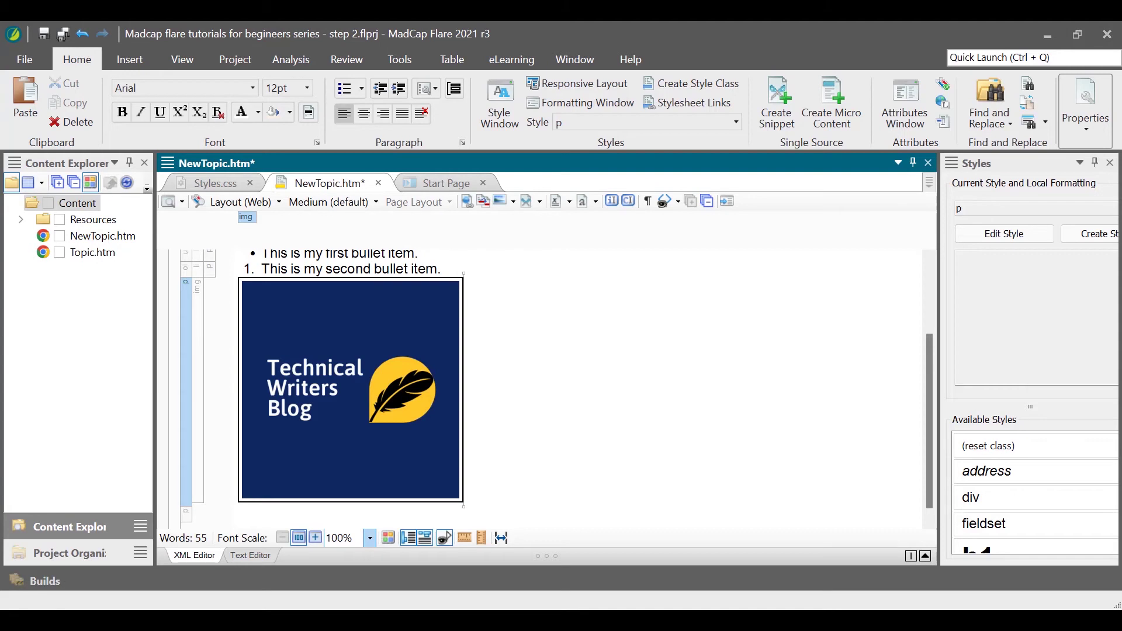
pyautogui.click(281, 515)
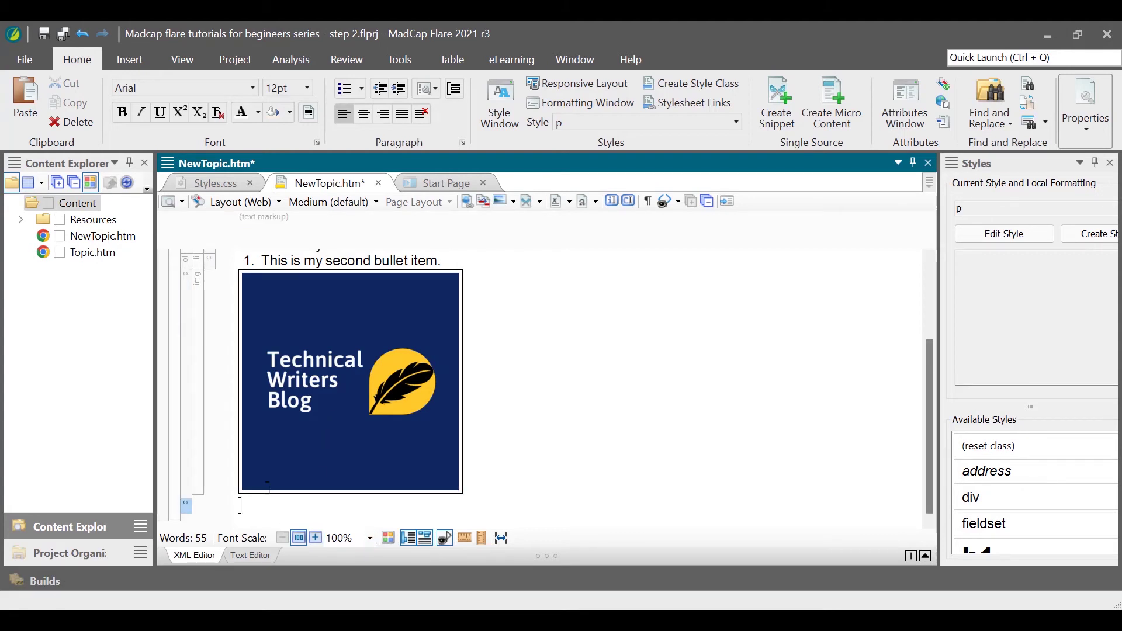
pyautogui.click(136, 60)
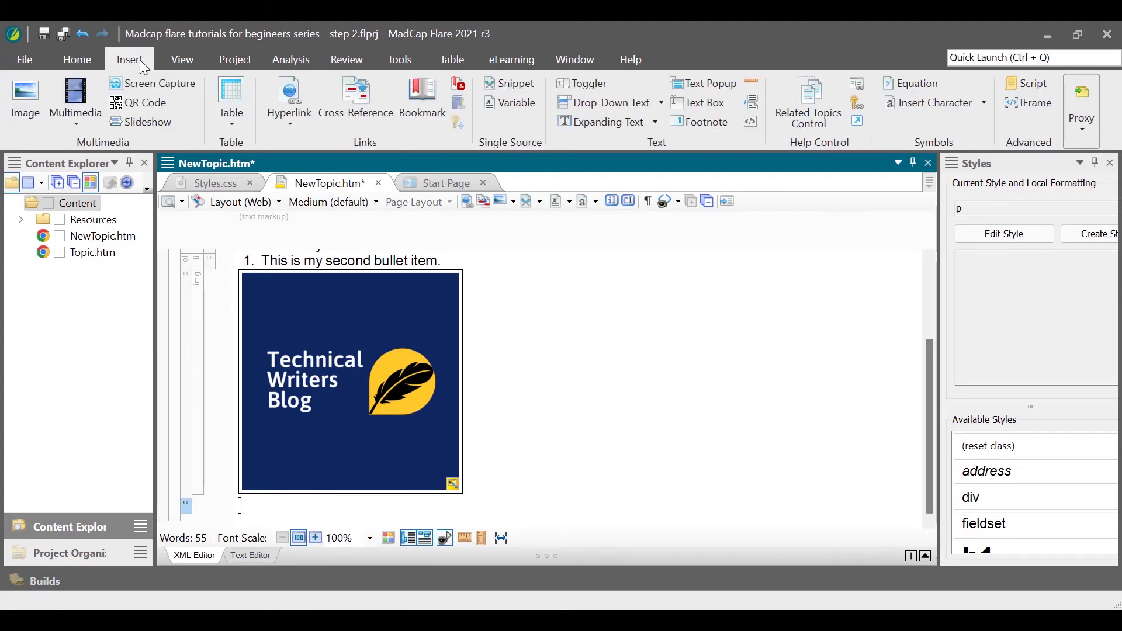
# Insert an empty three-column table below the logo from the Table ribbon grid
pyautogui.click(228, 120)
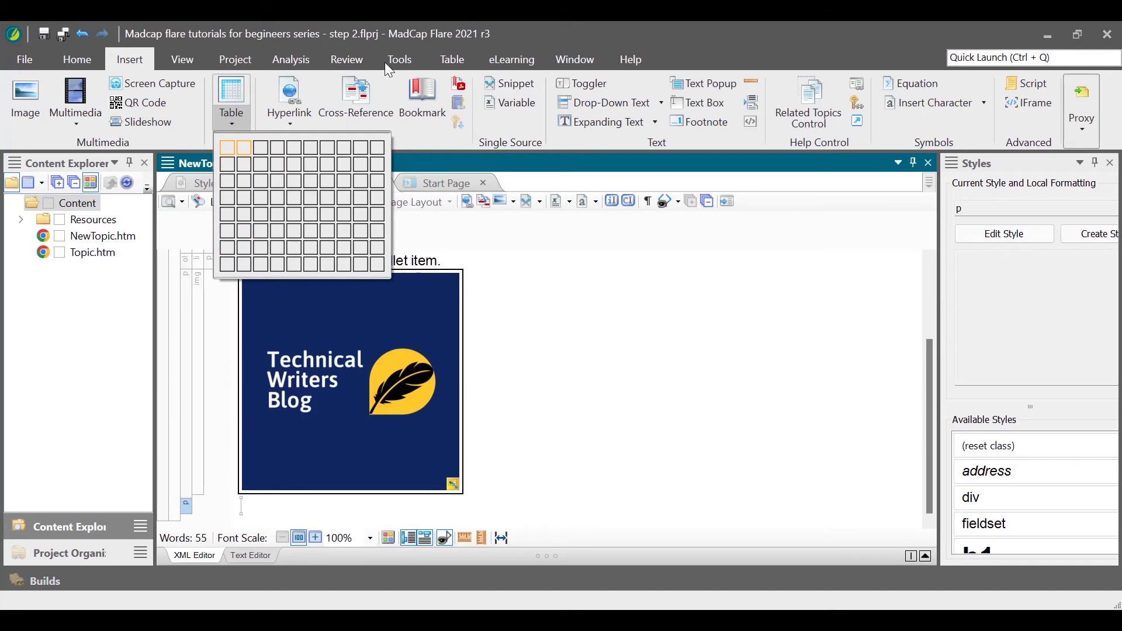
pyautogui.click(452, 60)
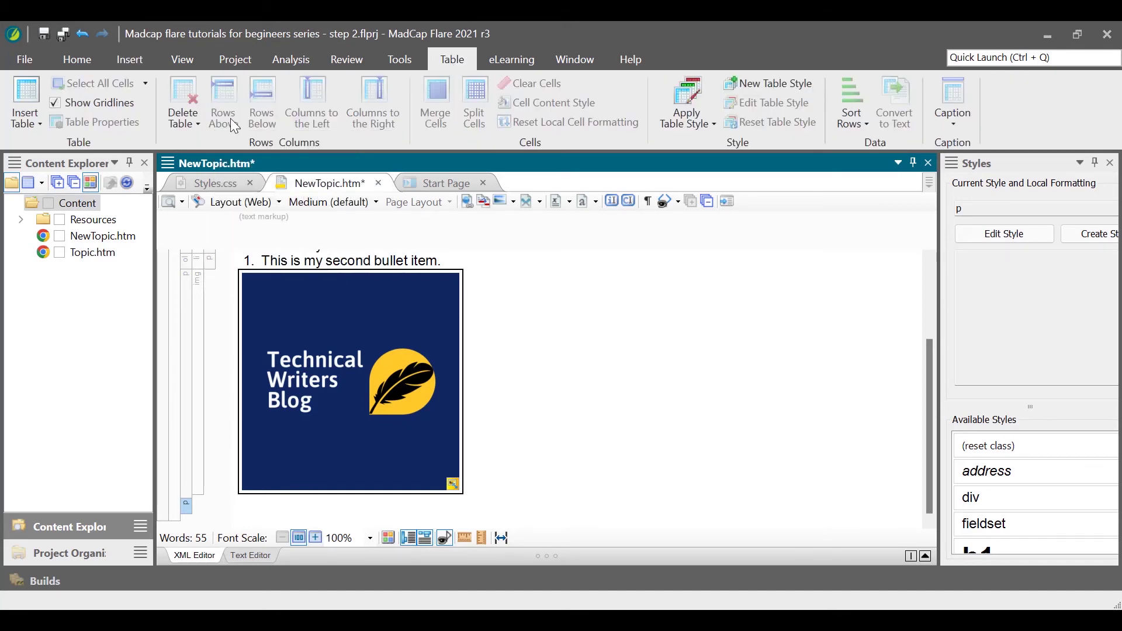
pyautogui.click(26, 124)
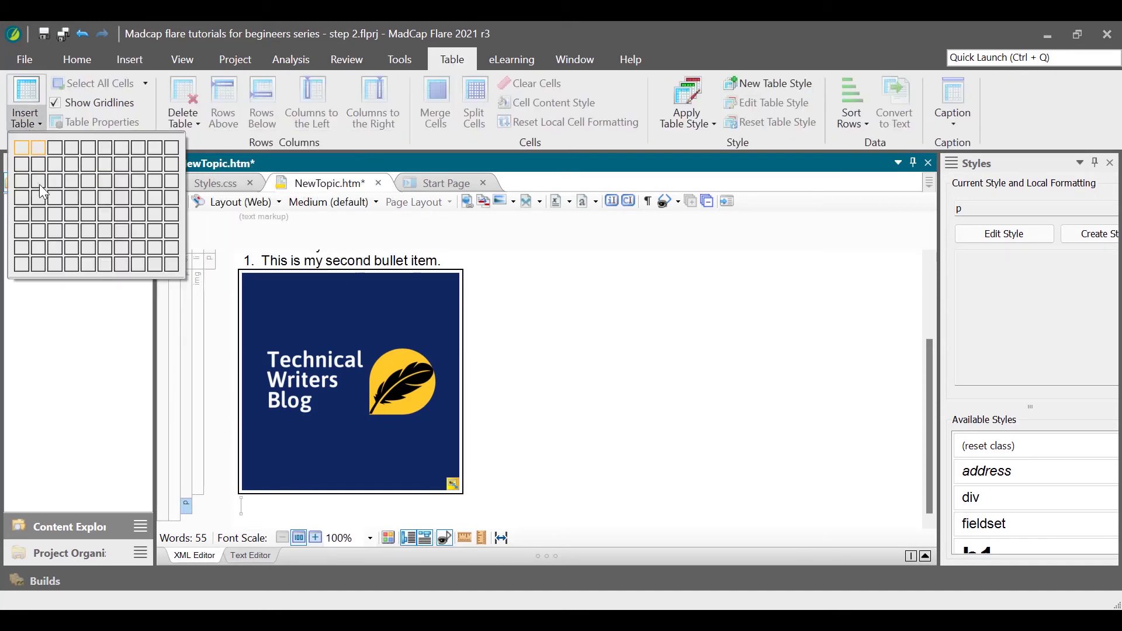
pyautogui.click(49, 258)
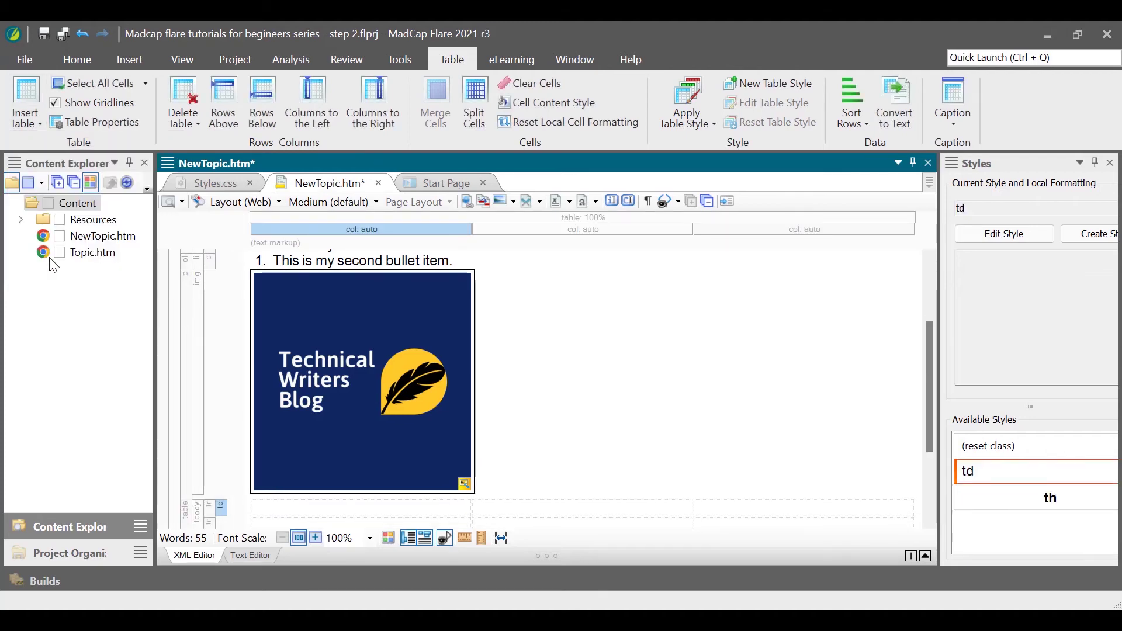
pyautogui.hotkey('ctrl', 'End')
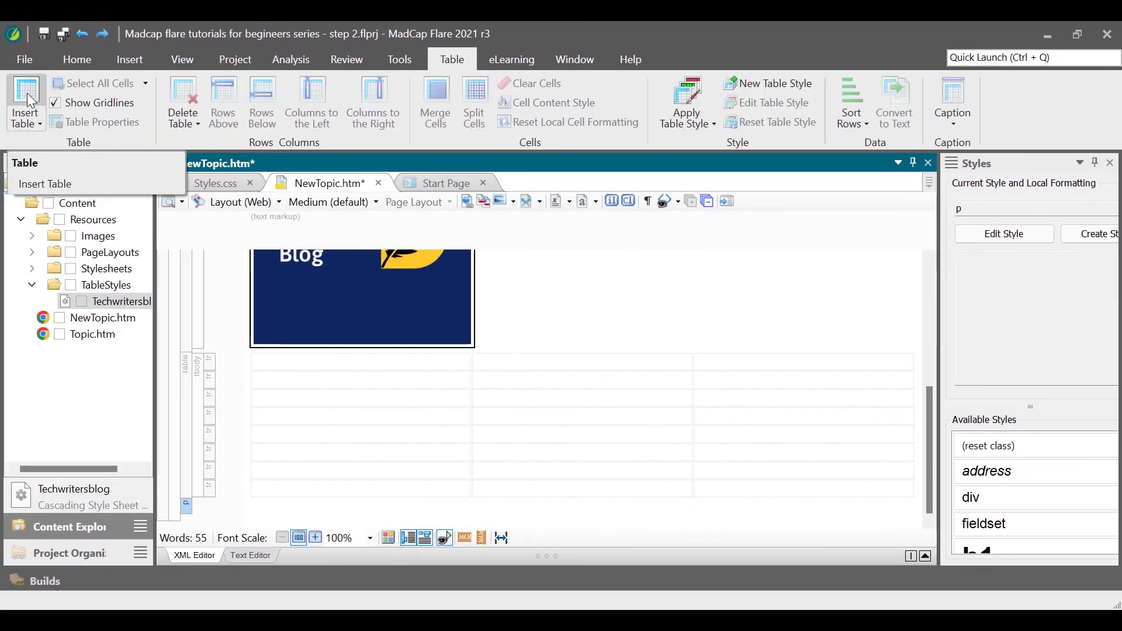
# Set one header row, one footer row, and a repeating caption 'The' above the table
pyautogui.click(26, 93)
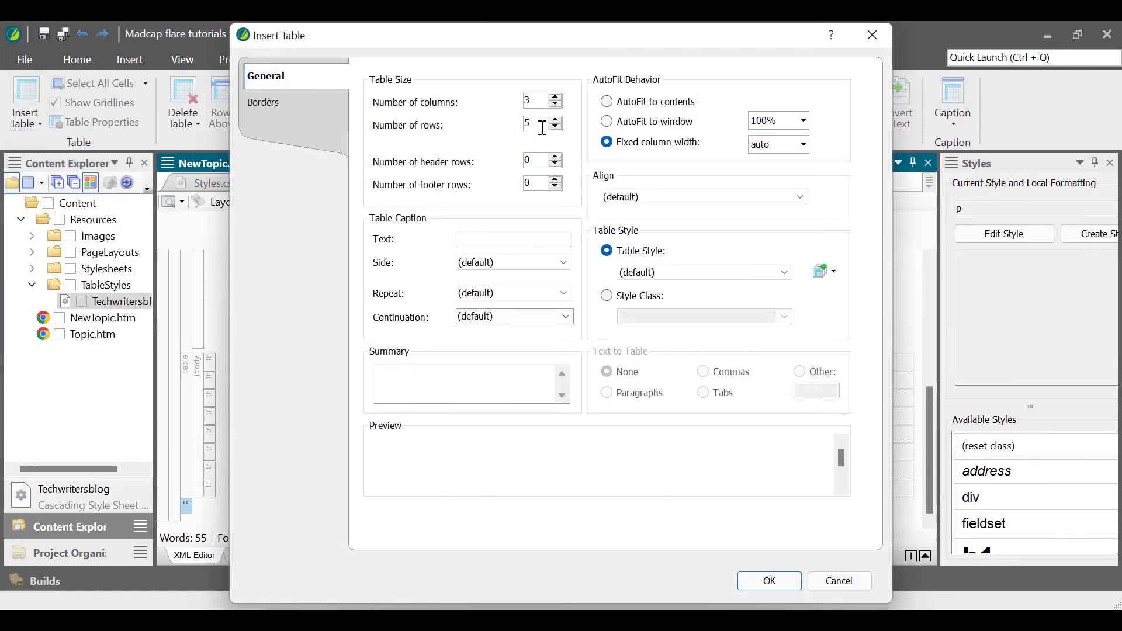
pyautogui.click(537, 161)
pyautogui.click(557, 156)
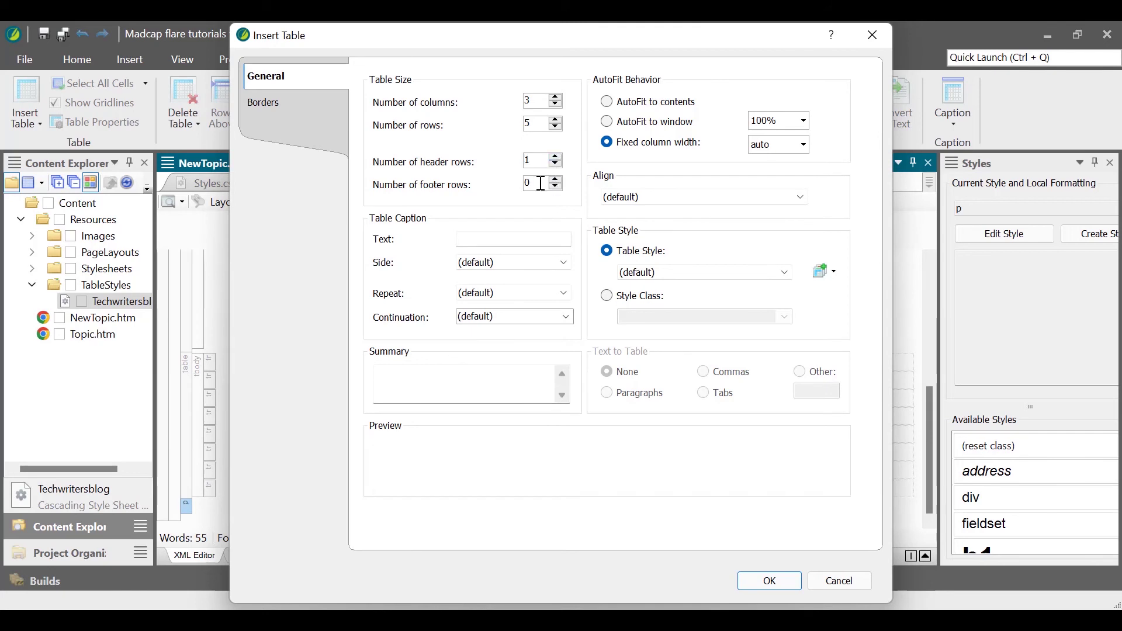
pyautogui.click(557, 179)
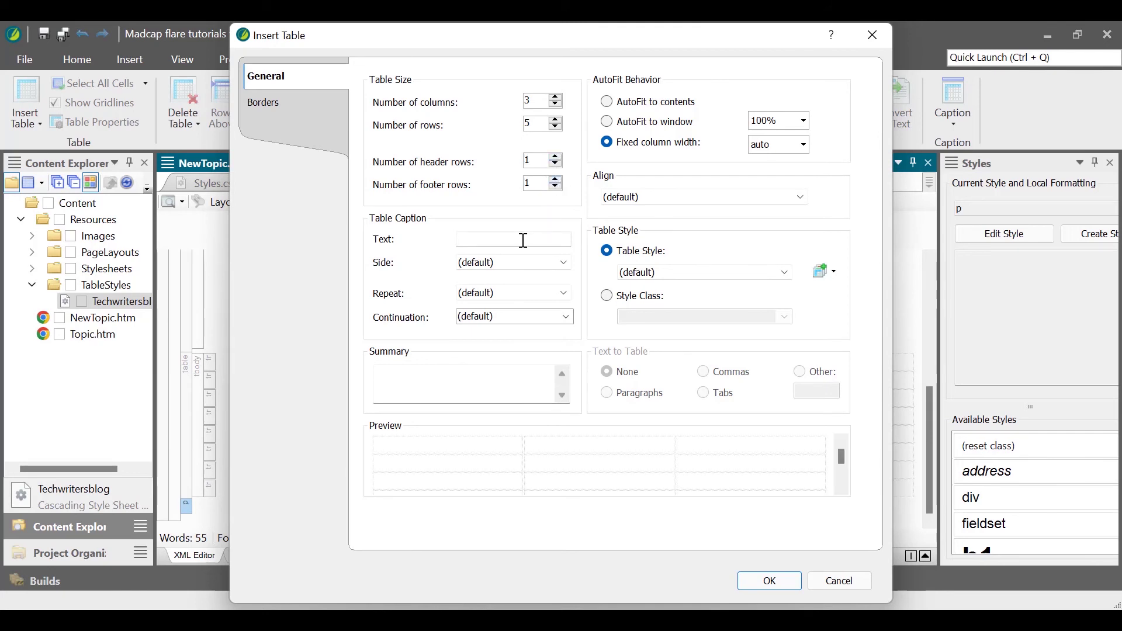
pyautogui.click(523, 240)
pyautogui.write('The')
pyautogui.click(511, 263)
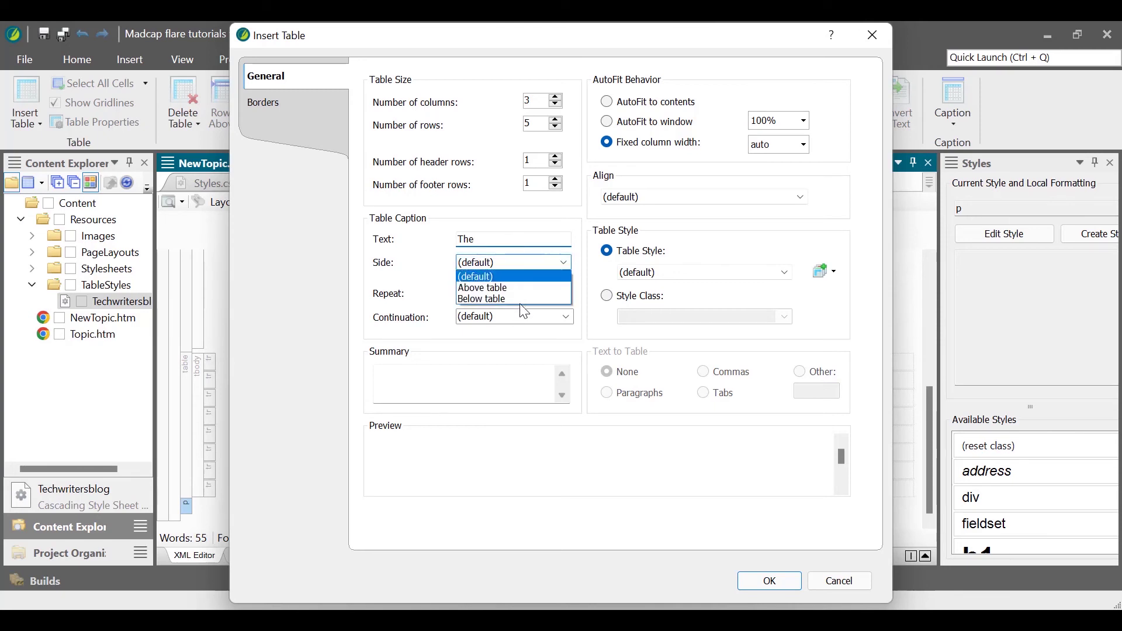
pyautogui.click(518, 289)
pyautogui.click(514, 293)
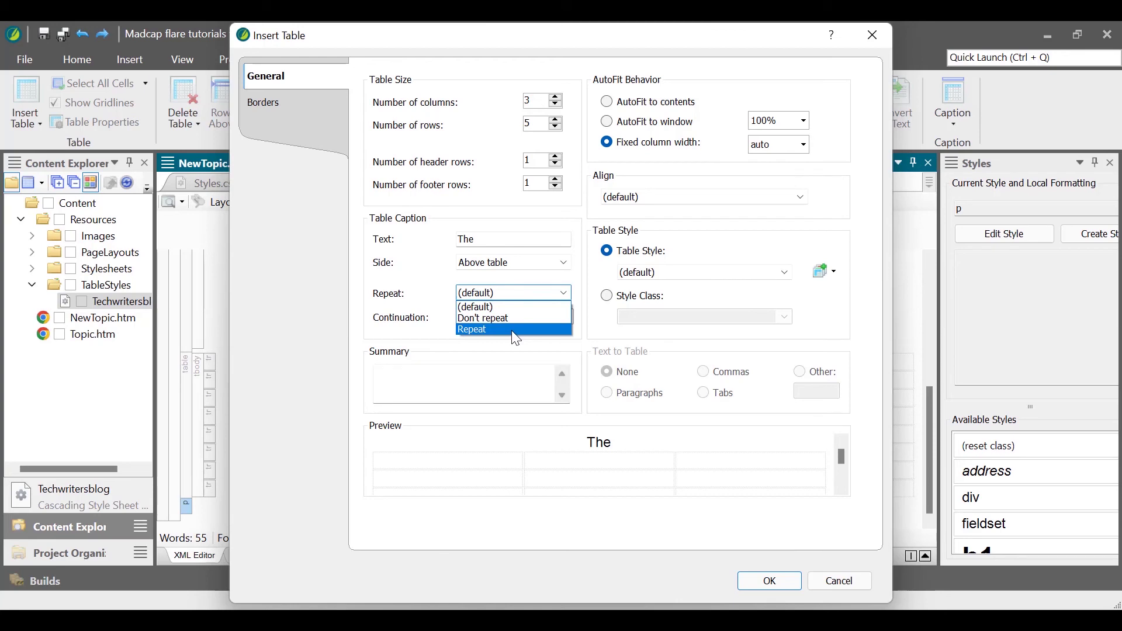
pyautogui.click(512, 331)
# Set the caption continuation text to 'Continued'
pyautogui.click(510, 318)
pyautogui.click(510, 318)
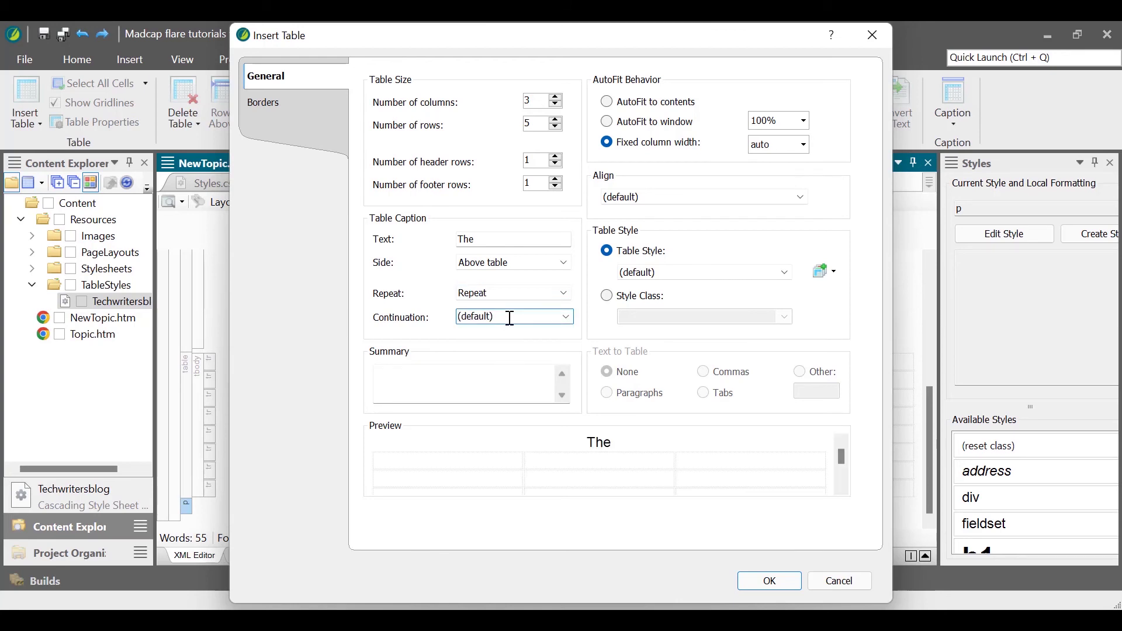
pyautogui.write('Con')
pyautogui.hotkey('ctrl', 'a')
pyautogui.write('Cn')
pyautogui.press('BackSpace')
pyautogui.write('ontinued')
# Keep fixed column width with automatic column width and default table alignment
pyautogui.click(489, 388)
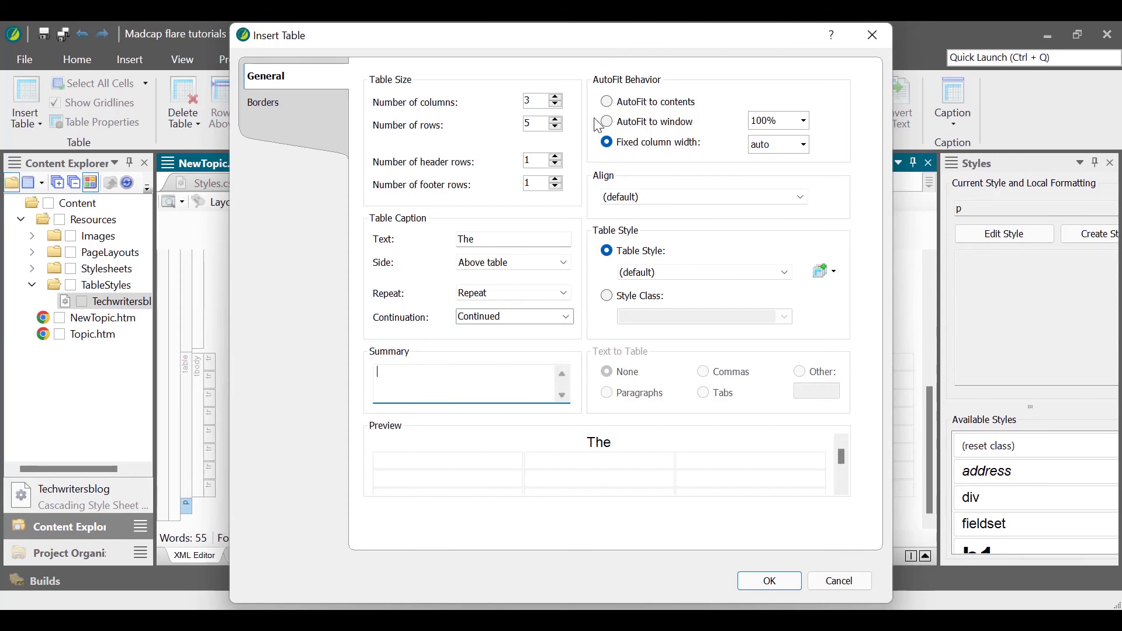
pyautogui.click(607, 104)
pyautogui.click(608, 124)
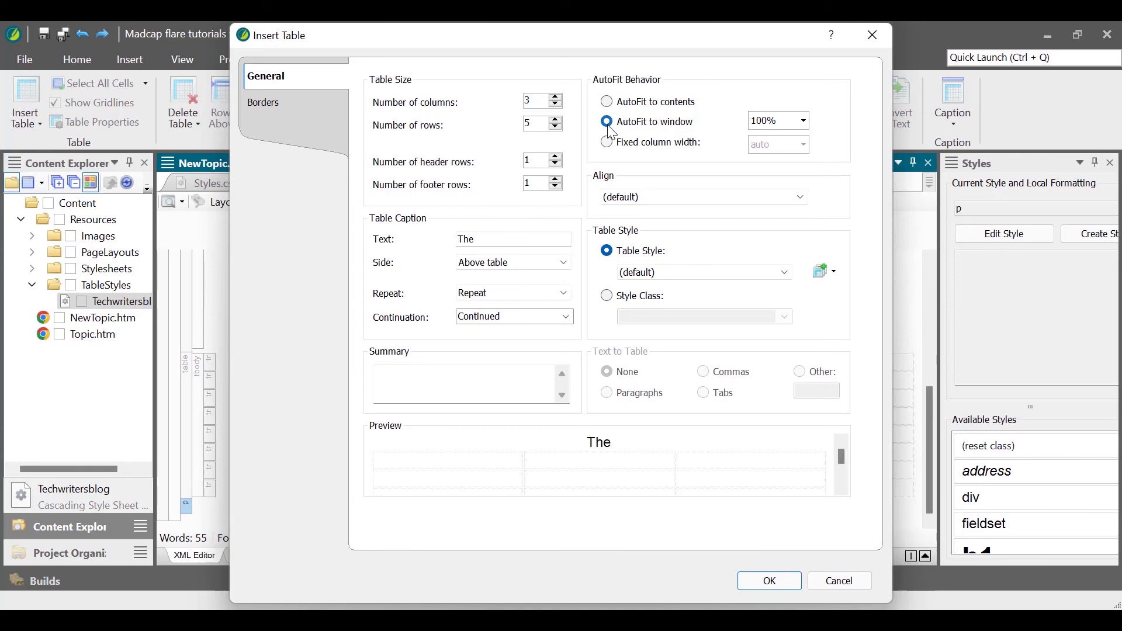
pyautogui.click(608, 142)
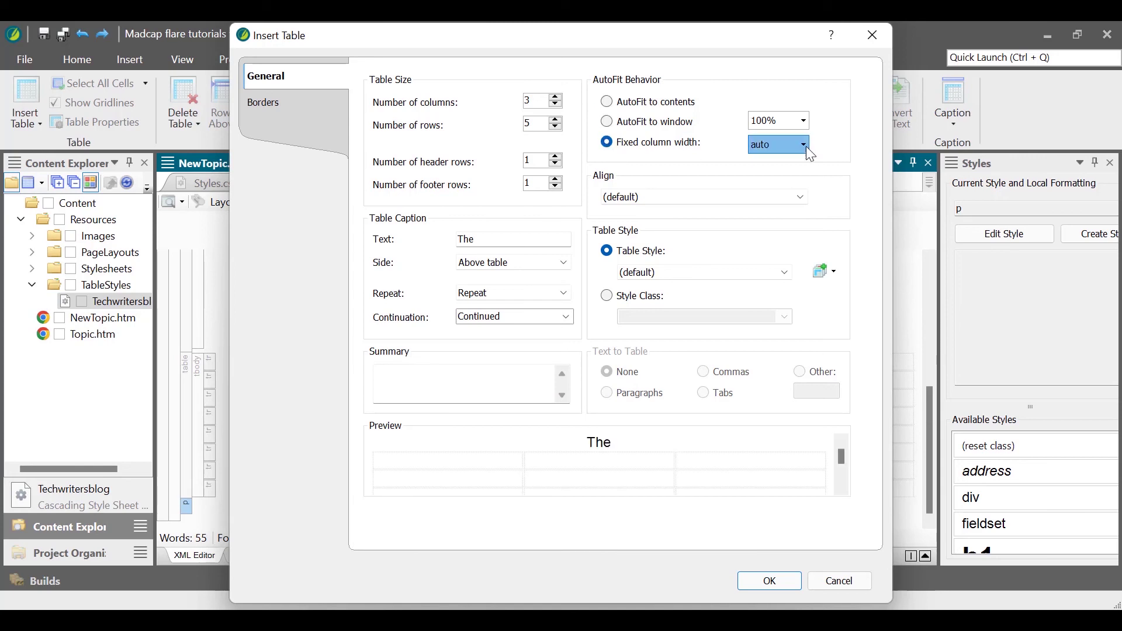
pyautogui.click(804, 145)
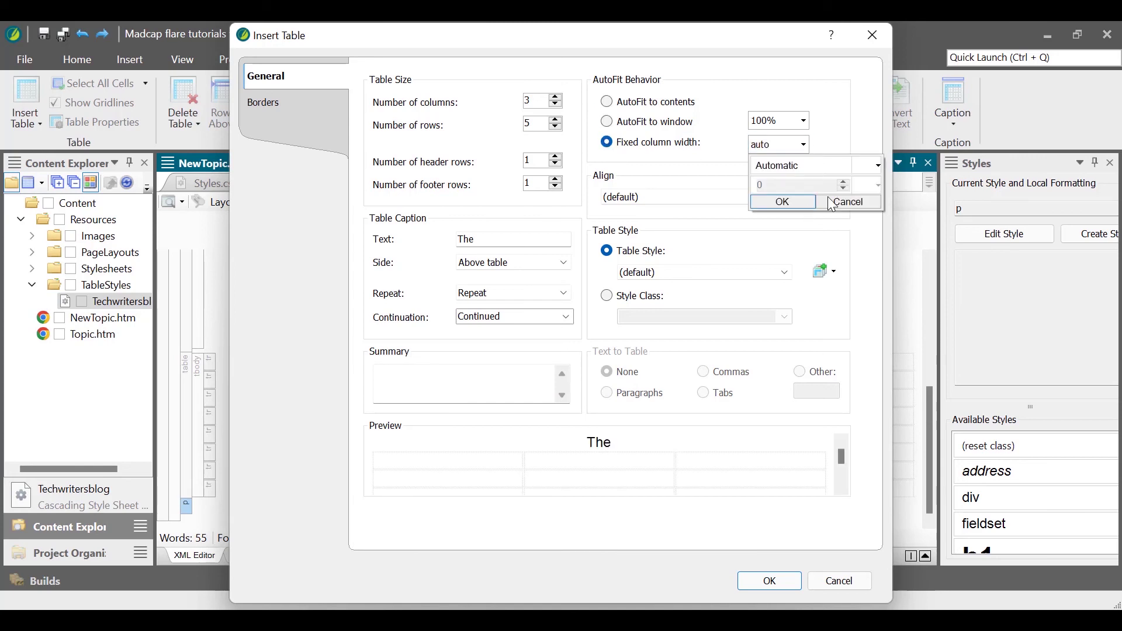
pyautogui.click(798, 201)
pyautogui.click(760, 198)
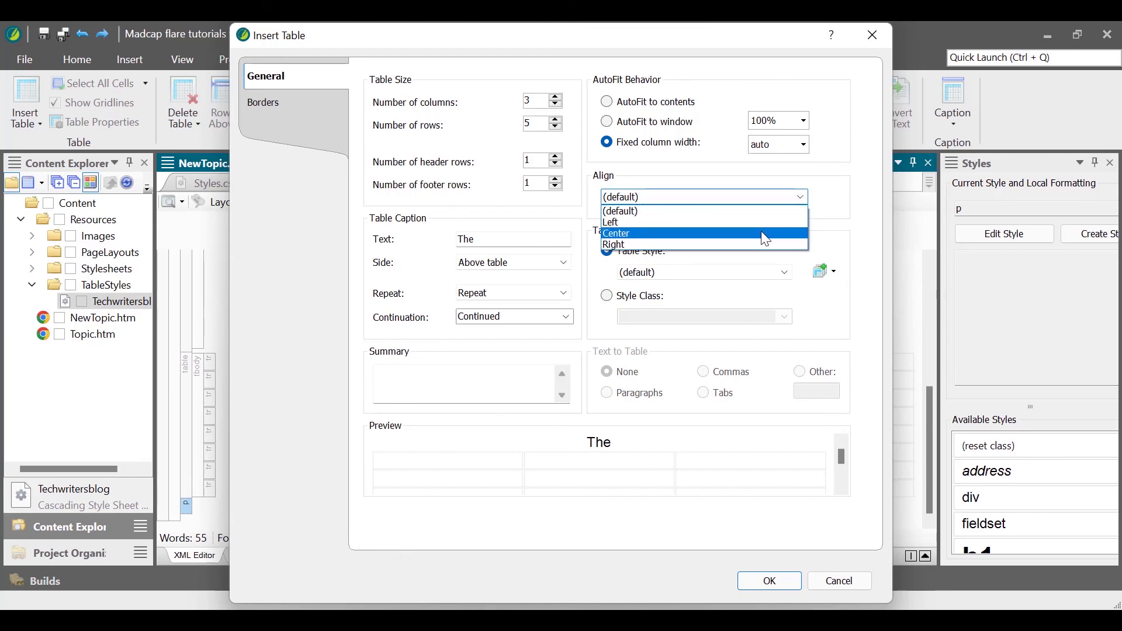
pyautogui.click(760, 211)
# Browse the table style and style class lists without changing them
pyautogui.click(739, 272)
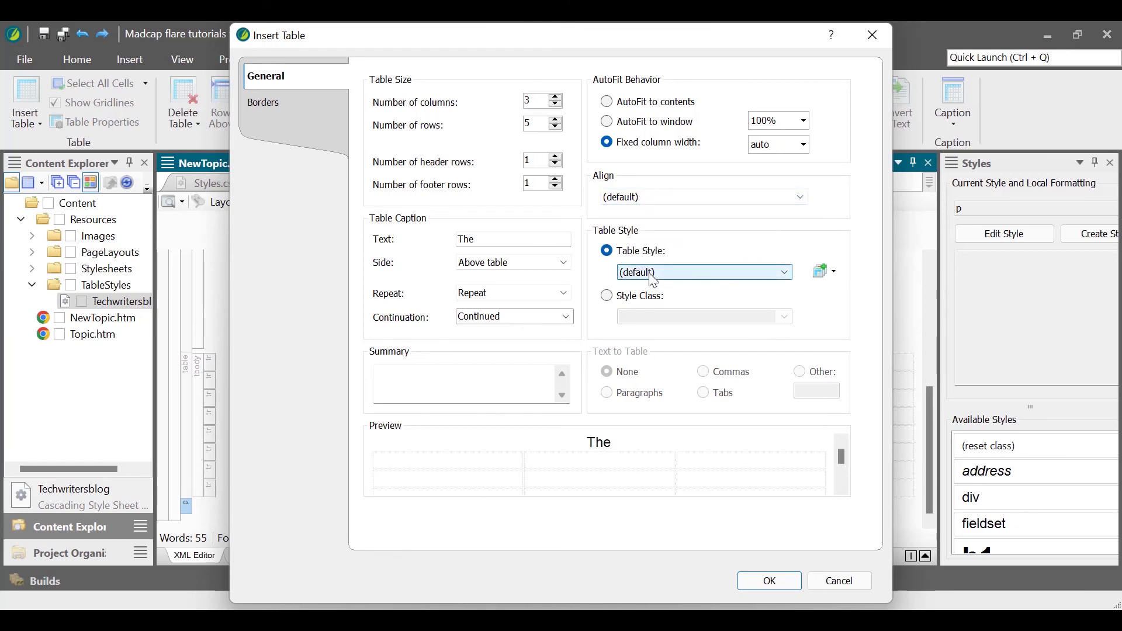
pyautogui.click(654, 274)
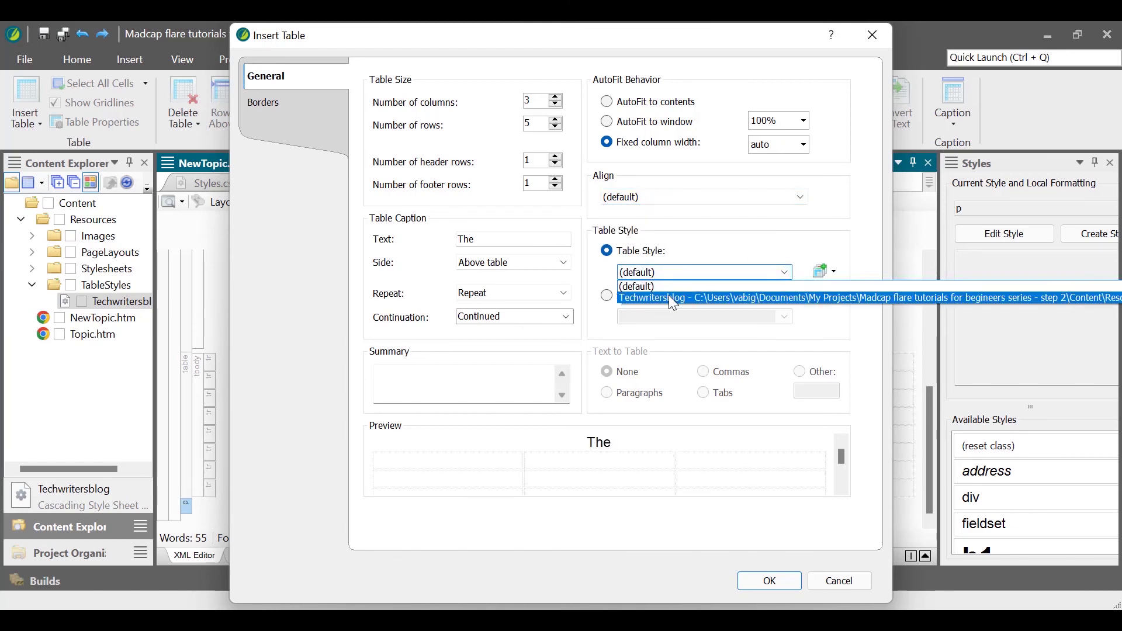
pyautogui.click(701, 255)
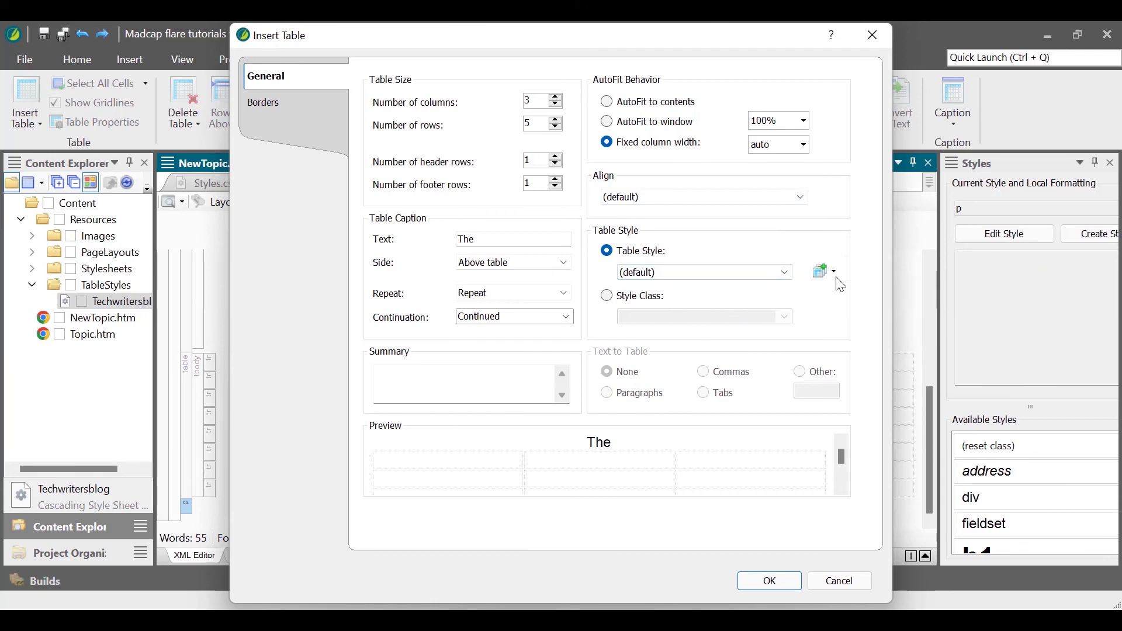
pyautogui.click(607, 296)
pyautogui.click(692, 319)
pyautogui.click(784, 316)
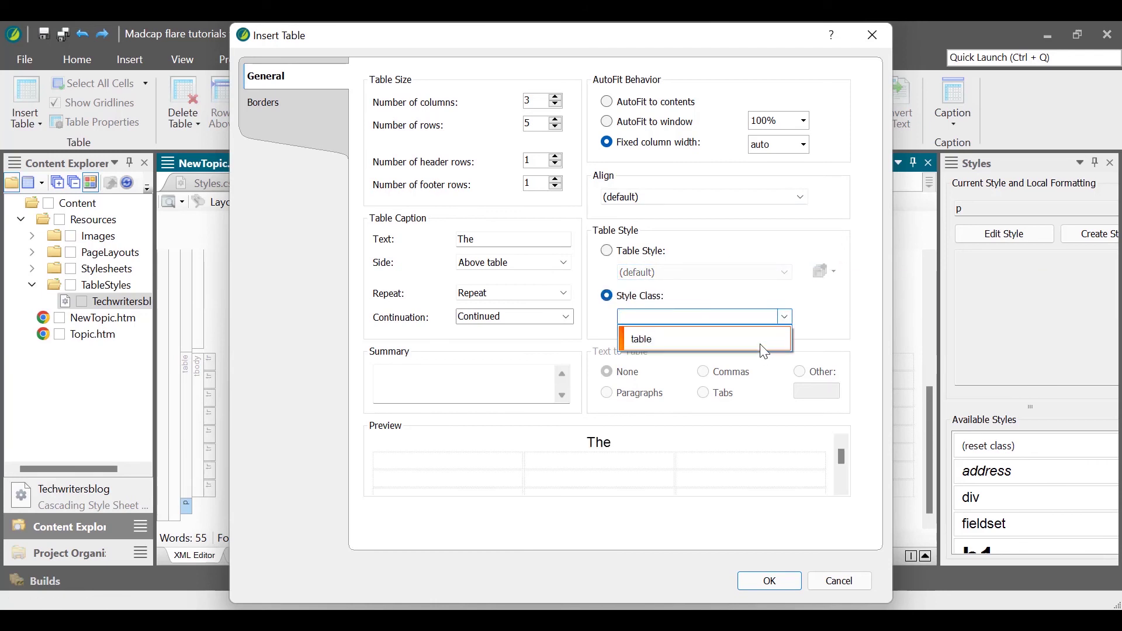
pyautogui.click(814, 311)
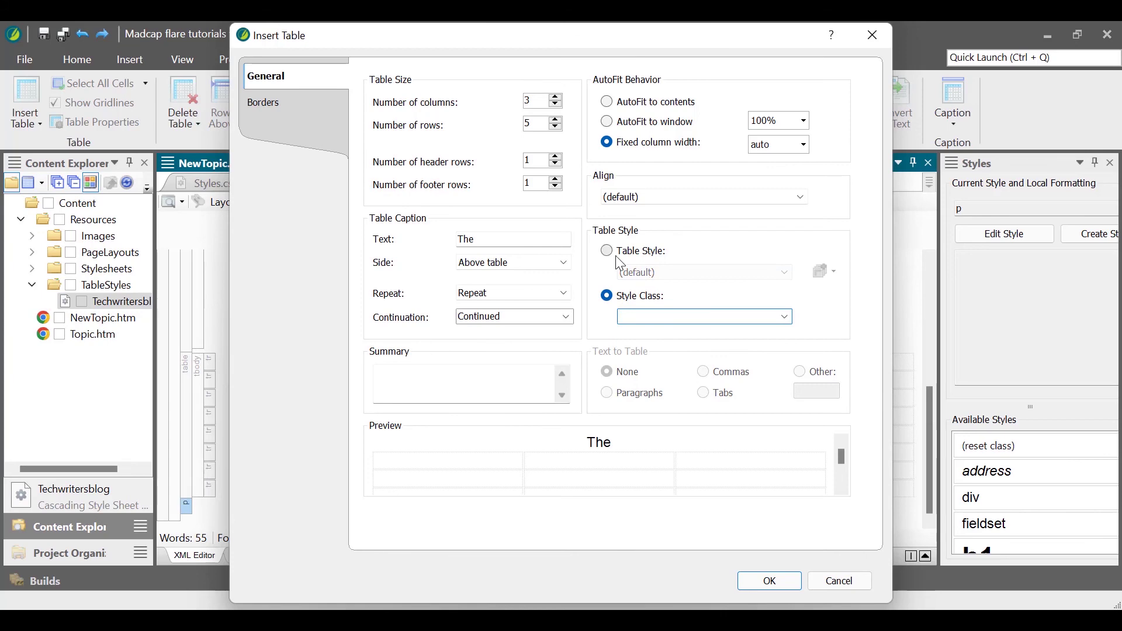
# Switch back to table styling and open the Select Table Style Template dialog
pyautogui.click(607, 250)
pyautogui.click(823, 279)
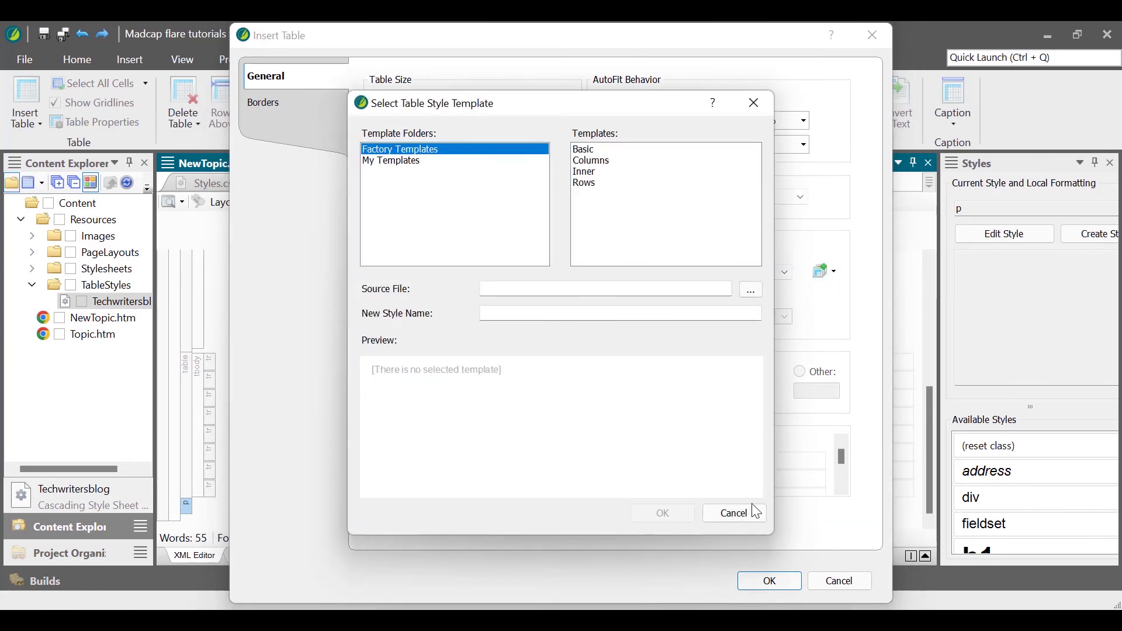